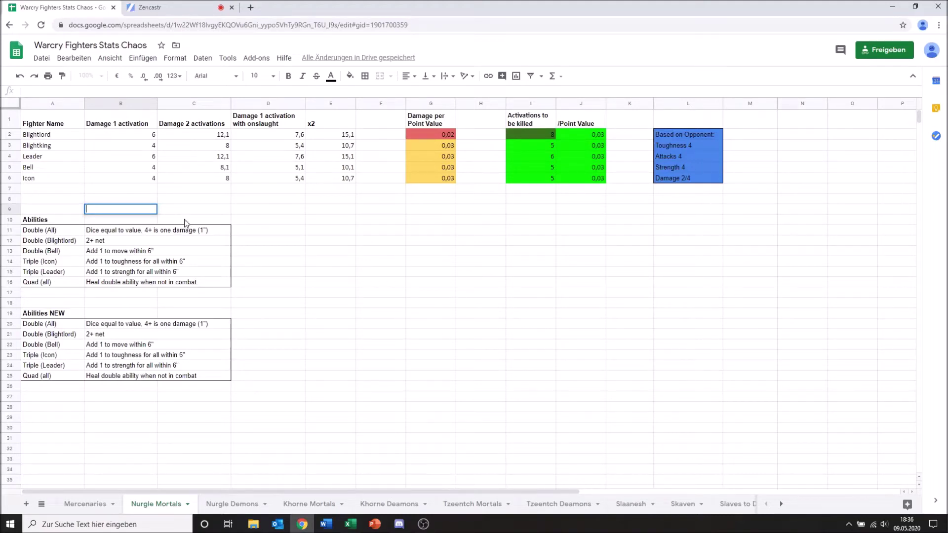
- Review the Nurgle Mortals fighter stats and both the Abilities and Abilities NEW tables
left_click(188, 203)
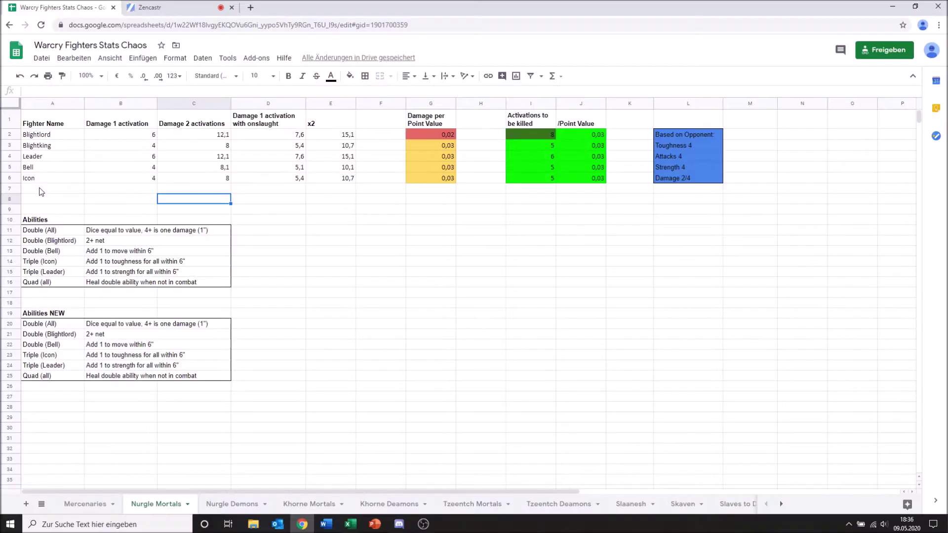
left_click_drag(41, 192, 696, 218)
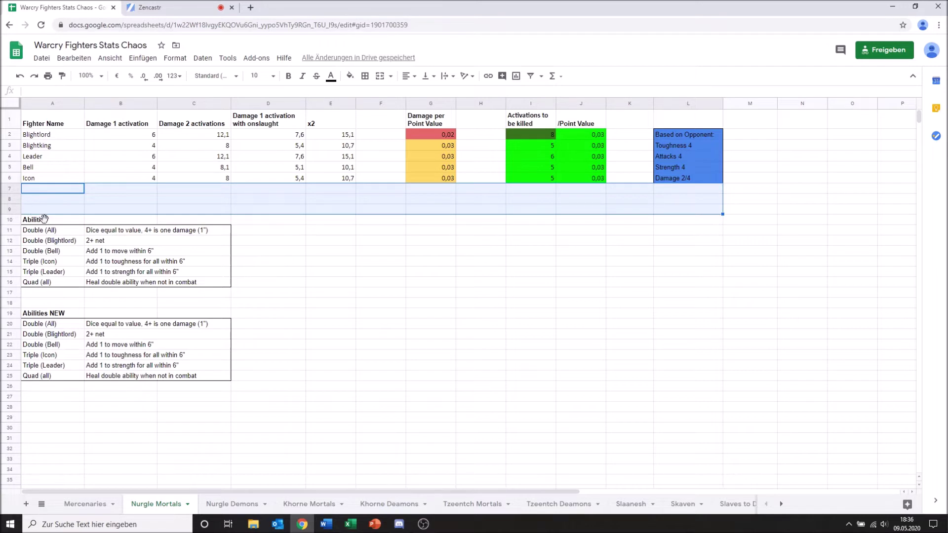
left_click_drag(122, 219, 692, 221)
left_click(296, 242)
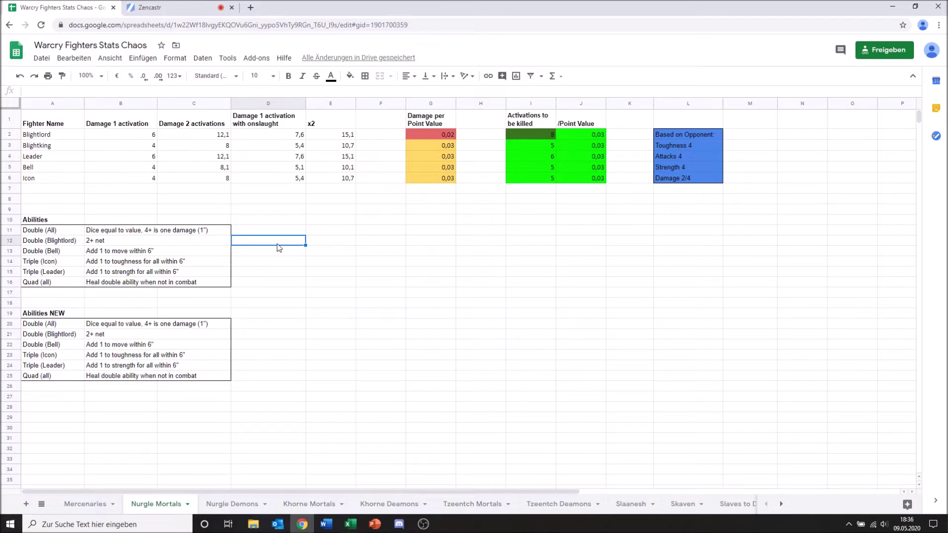
left_click_drag(262, 230, 304, 333)
left_click(304, 333)
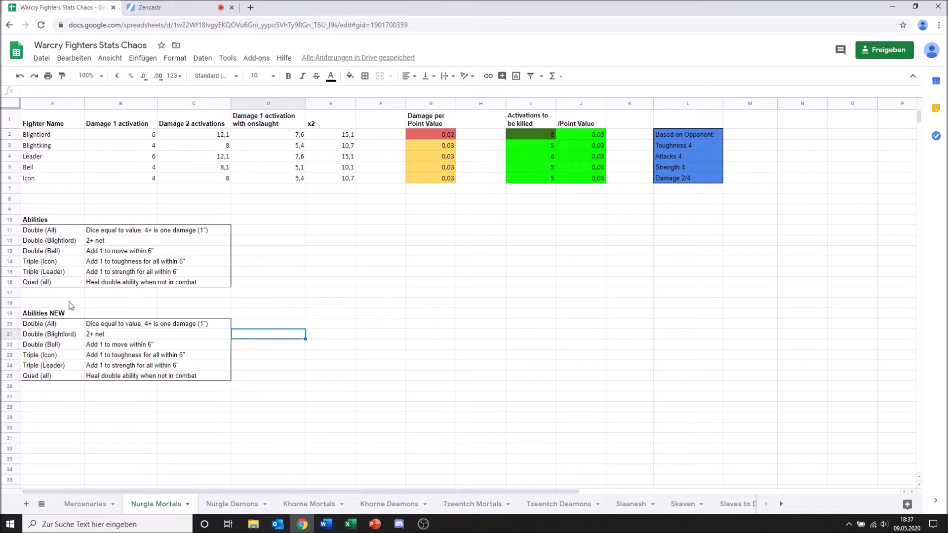
left_click_drag(61, 294, 178, 308)
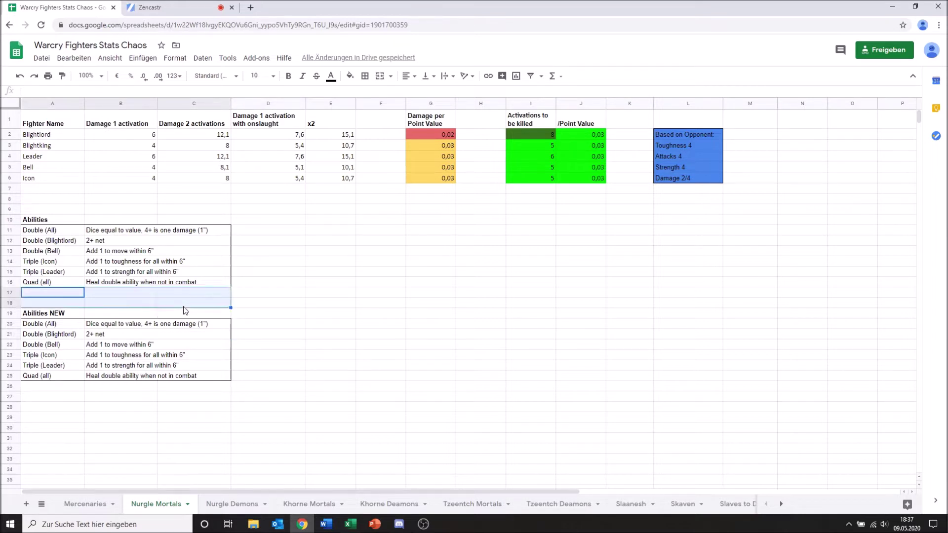
left_click(187, 310)
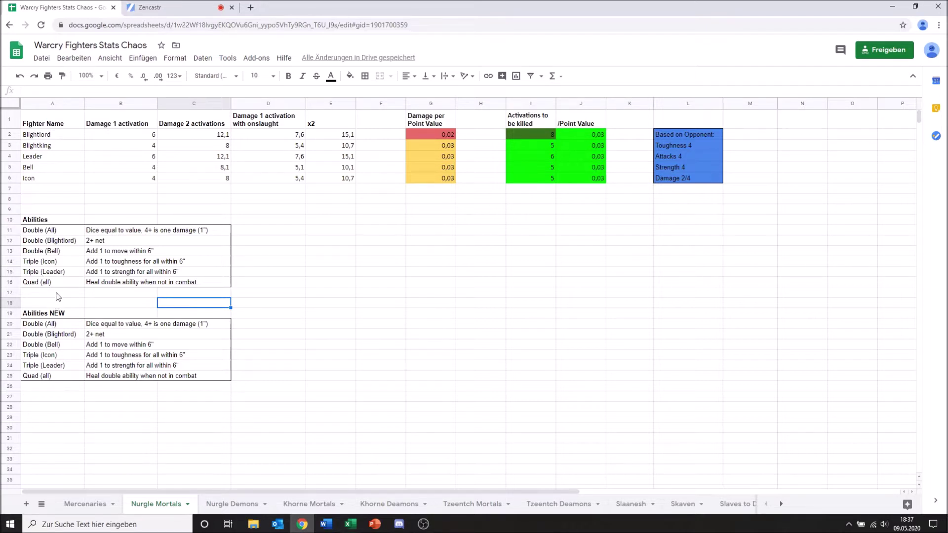
left_click_drag(56, 286, 113, 302)
left_click(113, 303)
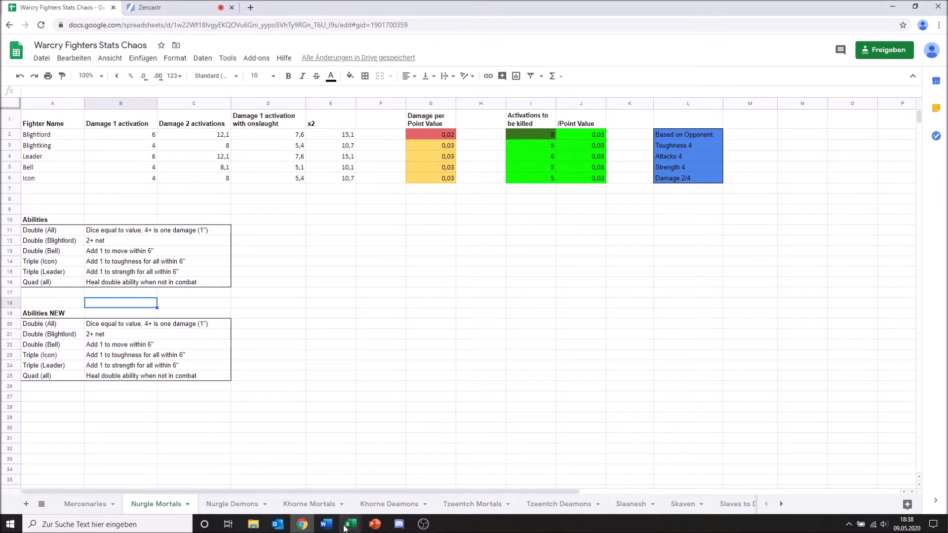
- View the Nurgle Mortals sheet of the Warcry Listen workbook in Excel, and switch to the Movement workbook
mouse_move(351, 527)
left_click(319, 498)
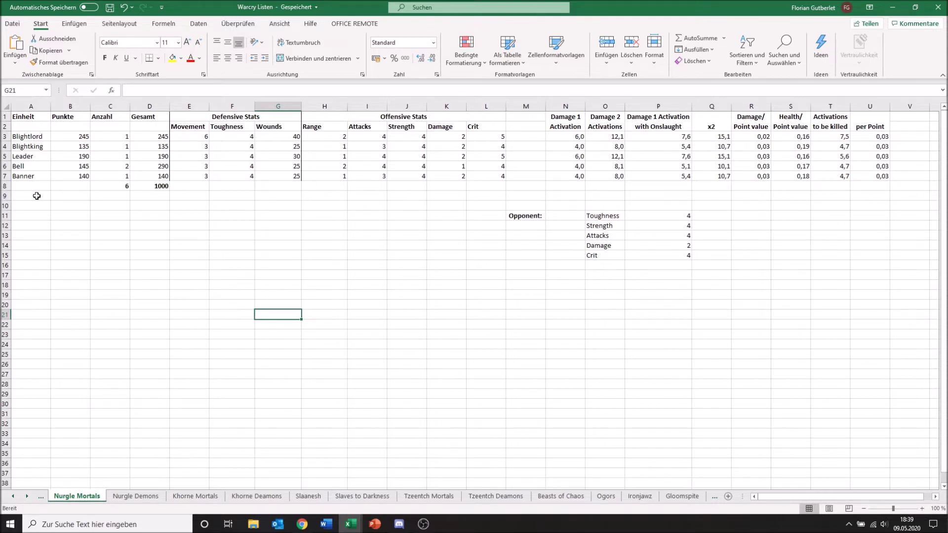
mouse_move(349, 526)
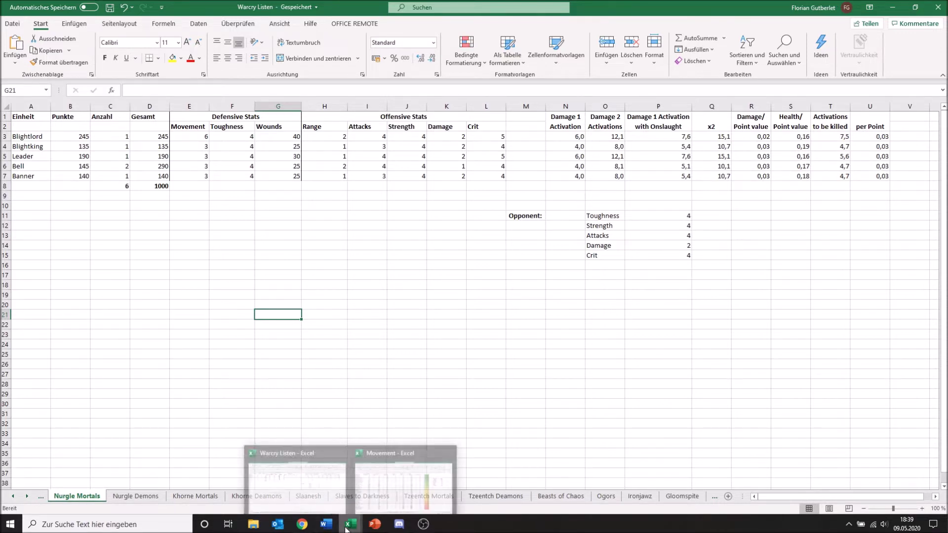
left_click(368, 503)
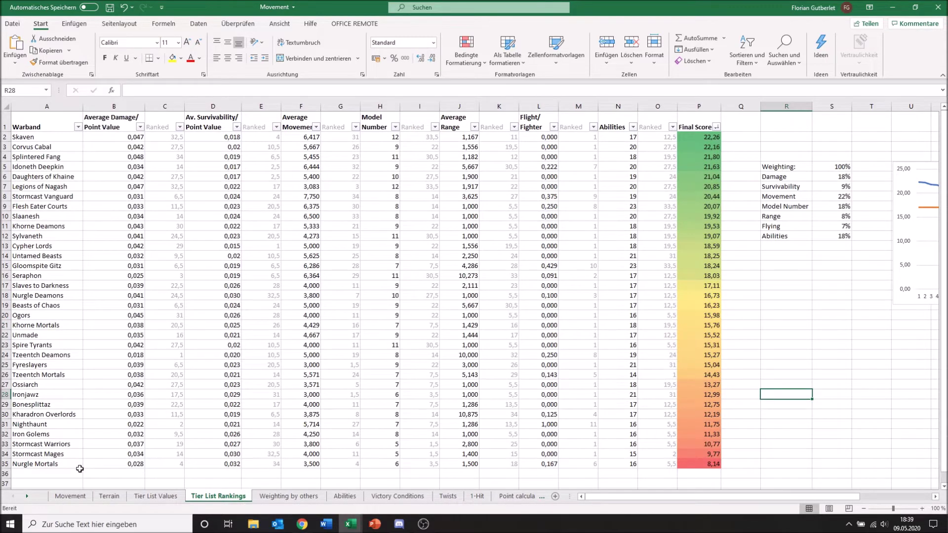
- Examine the Nurgle Mortals row in the Tier List Rankings, from damage and survivability ranks through to the final score
left_click(101, 473)
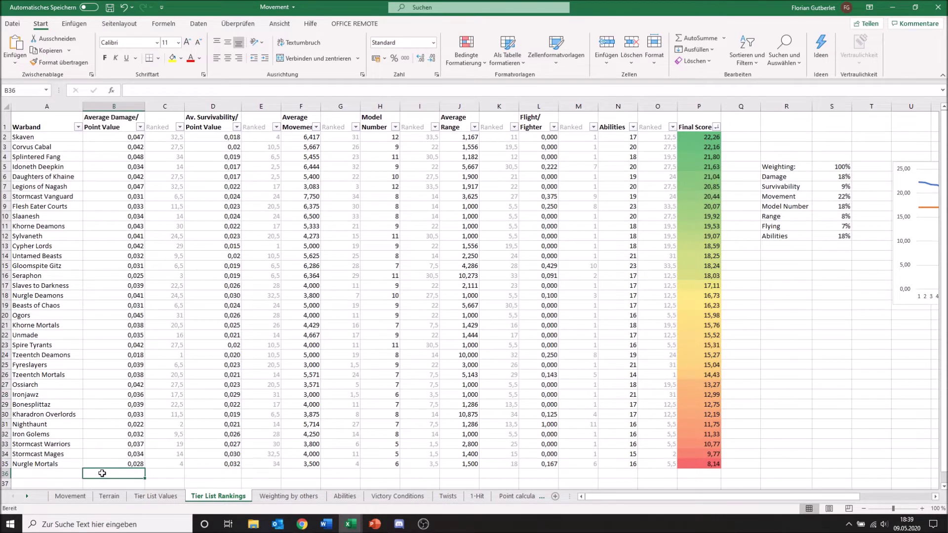
left_click_drag(102, 473, 262, 464)
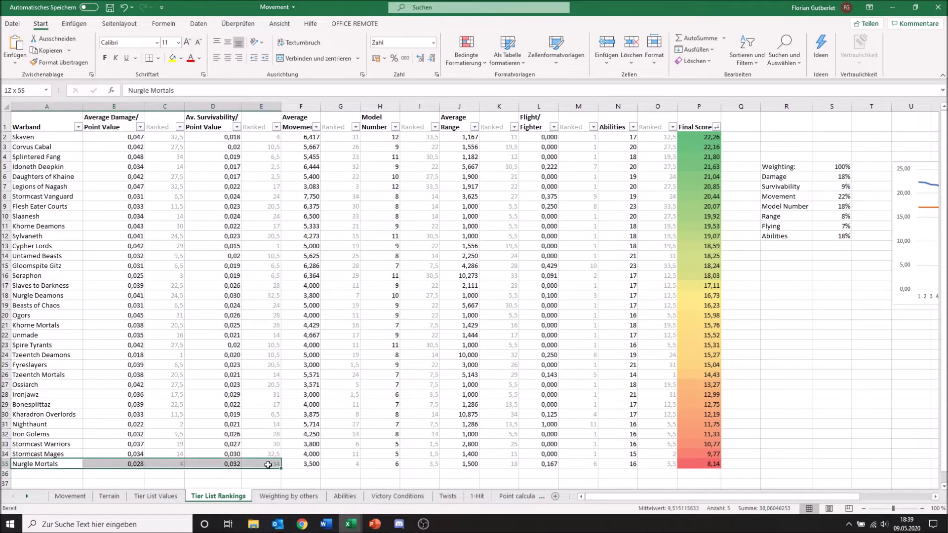
left_click(252, 464)
left_click(176, 462)
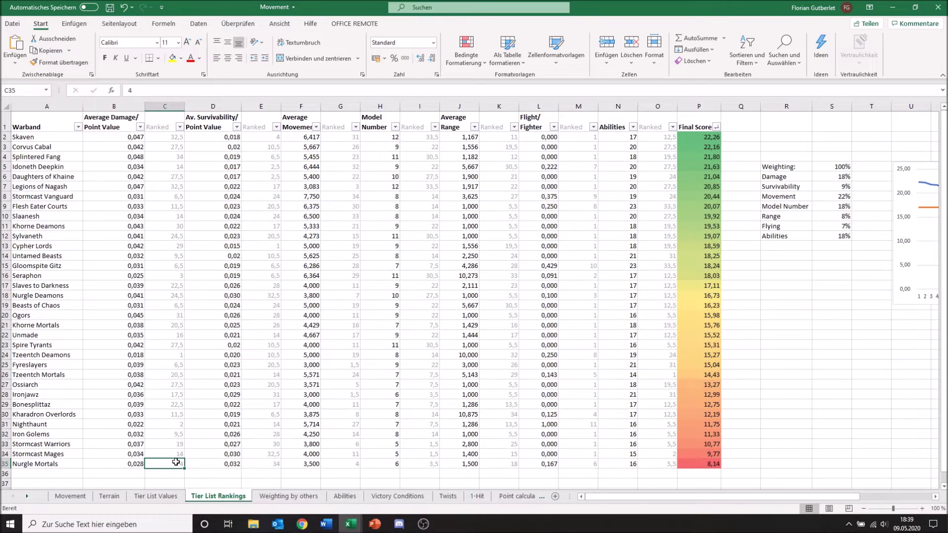
left_click(121, 466)
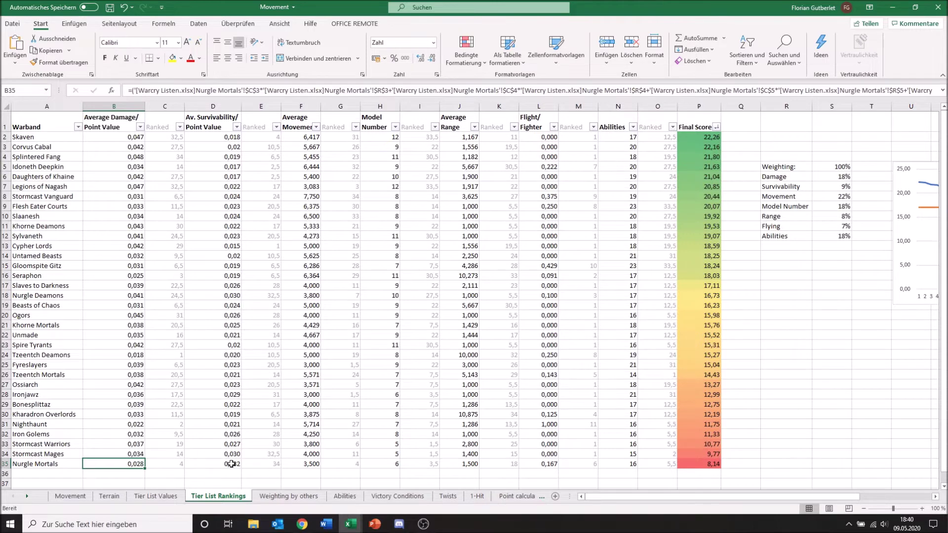
left_click_drag(301, 465, 326, 466)
scroll(326, 467, "up", 1)
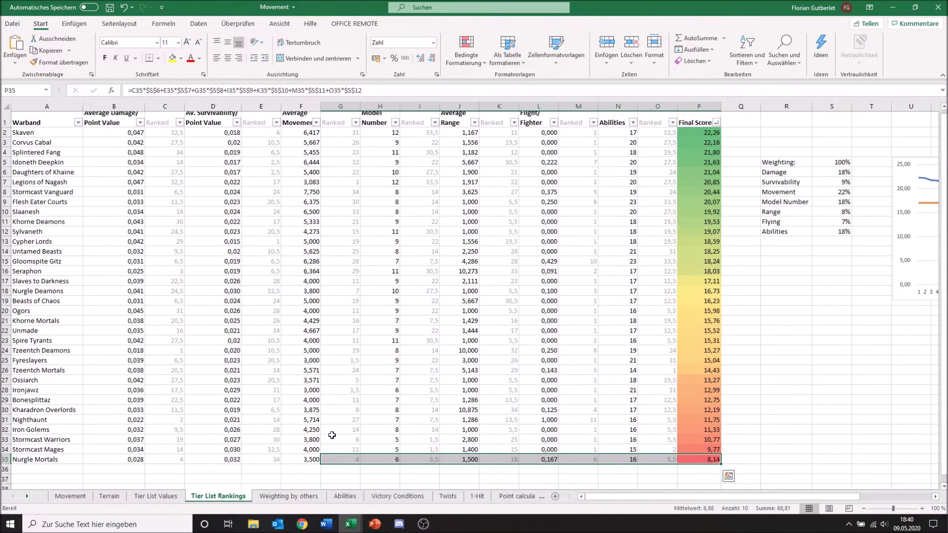
left_click(257, 466)
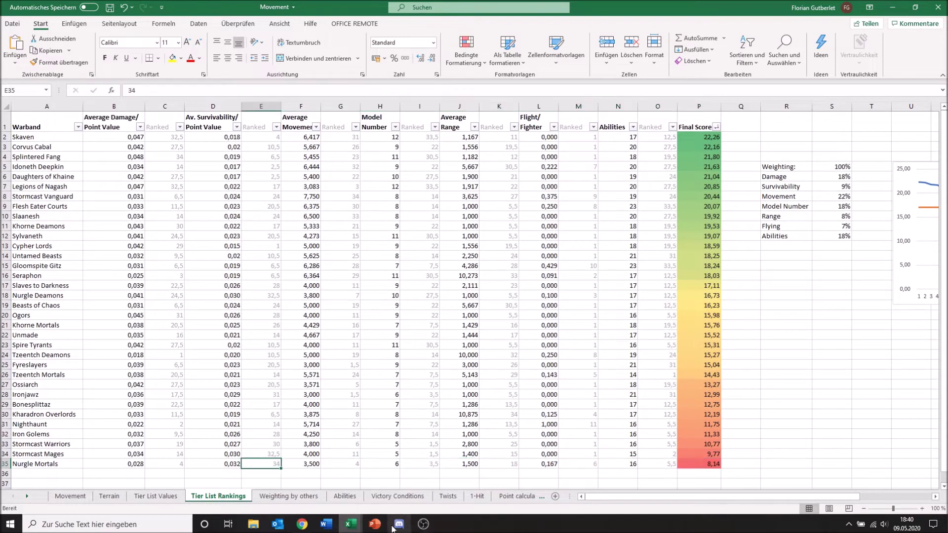
- Switch to the Warcry Fighters Stats Chaos sheet in Chrome and compare the Blightlord and Blightking rows
mouse_move(304, 530)
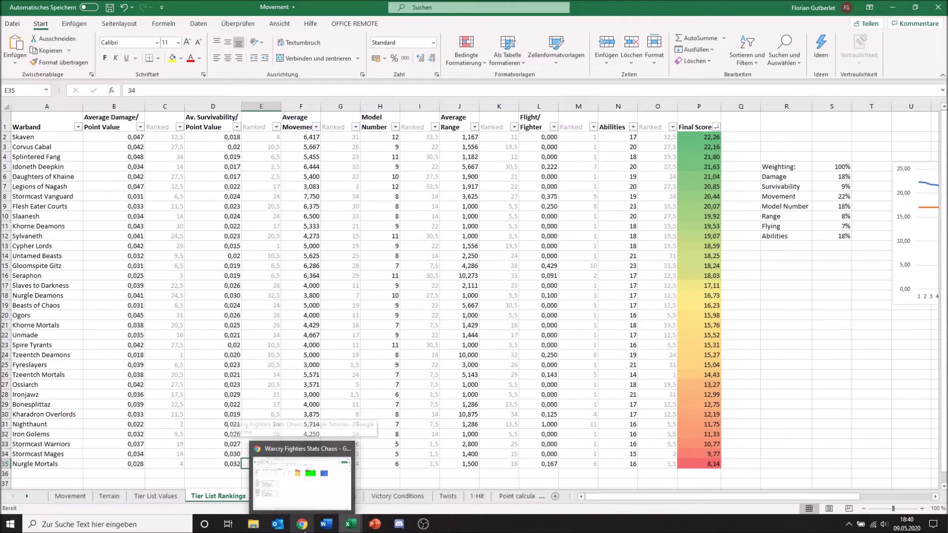
left_click(267, 475)
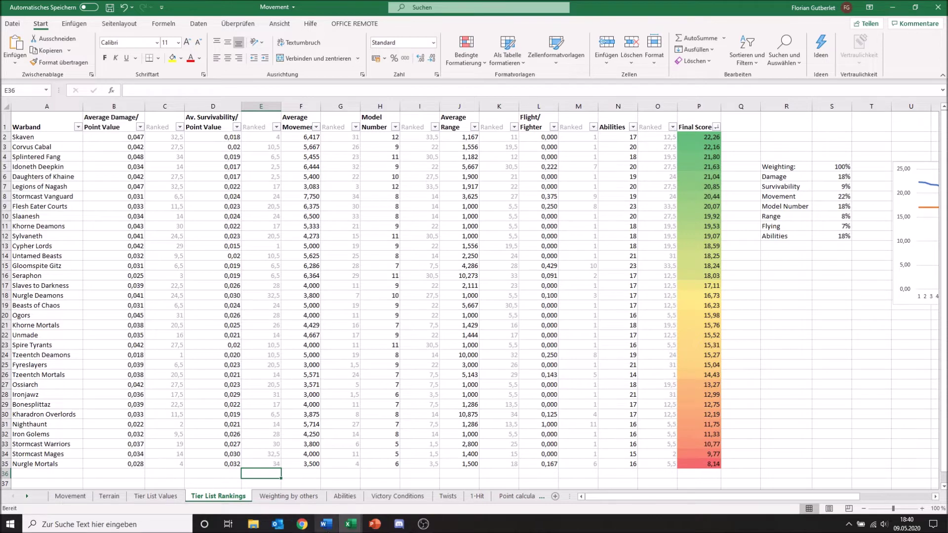
left_click(302, 525)
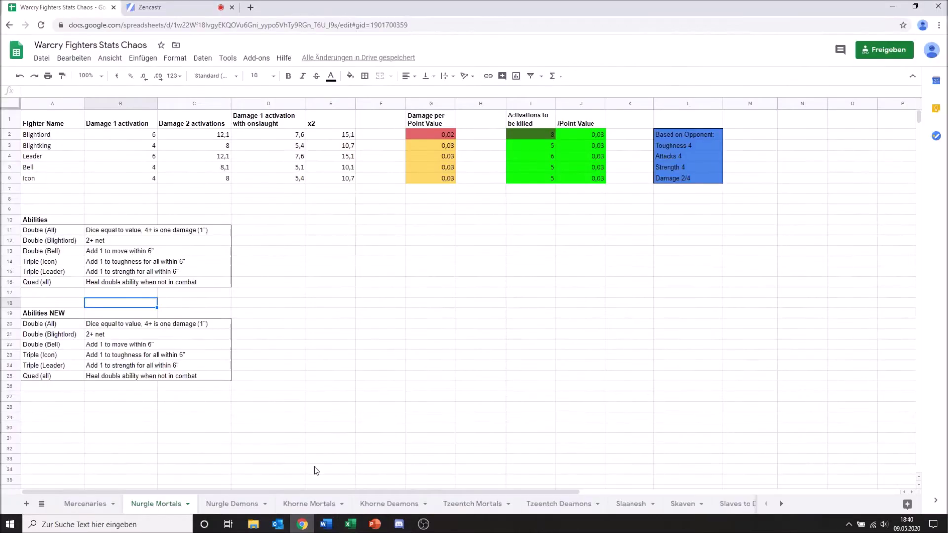
left_click(115, 190)
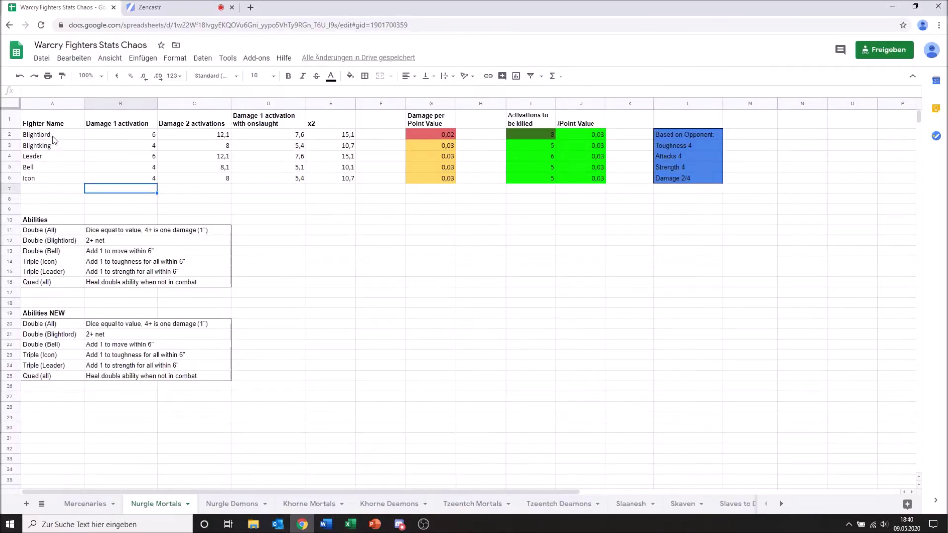
left_click_drag(53, 137, 580, 145)
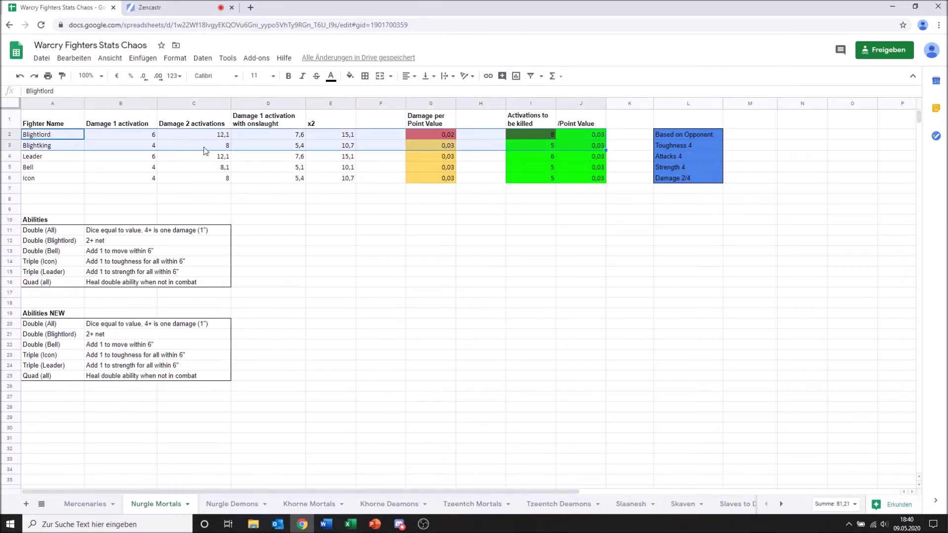
left_click(69, 149)
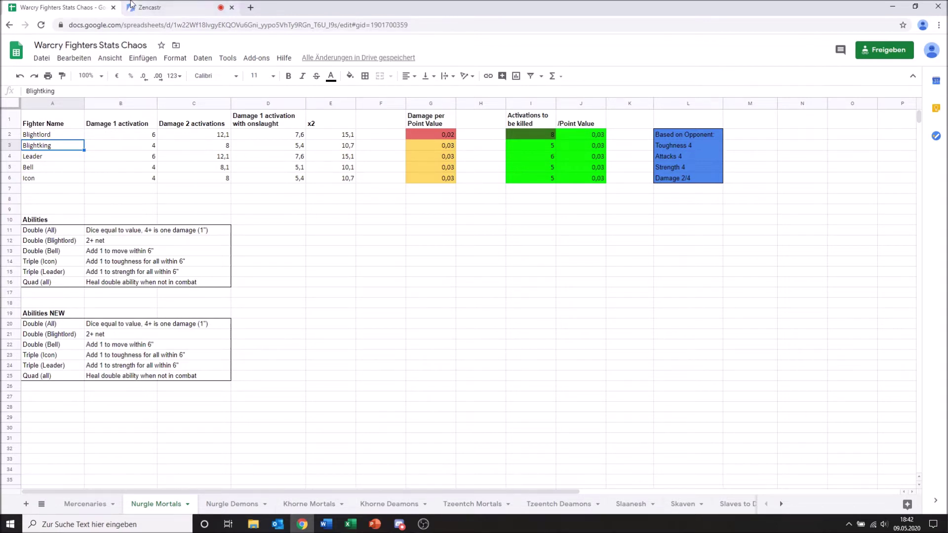
- Switch back to the Movement workbook in Excel and inspect the Nurgle Mortals survivability rank
left_click(347, 520)
left_click(430, 477)
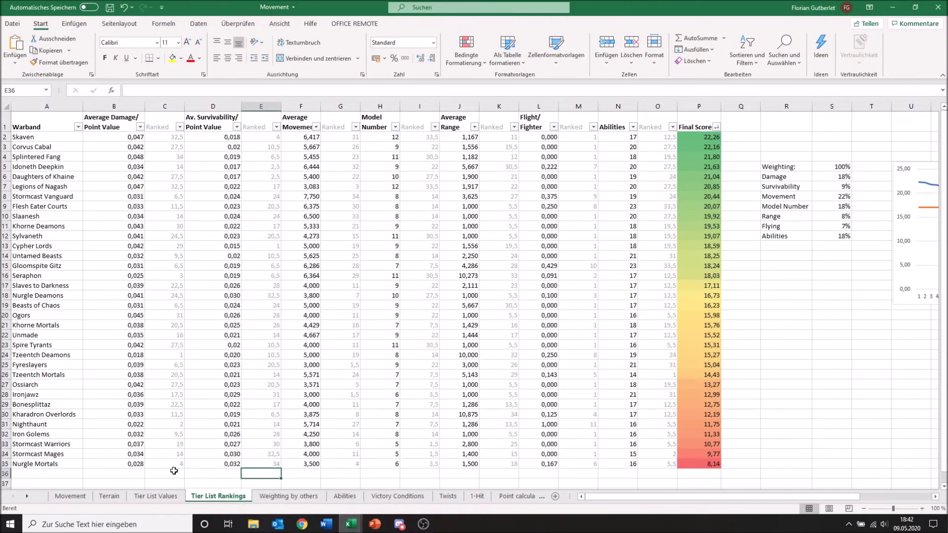
left_click(247, 465)
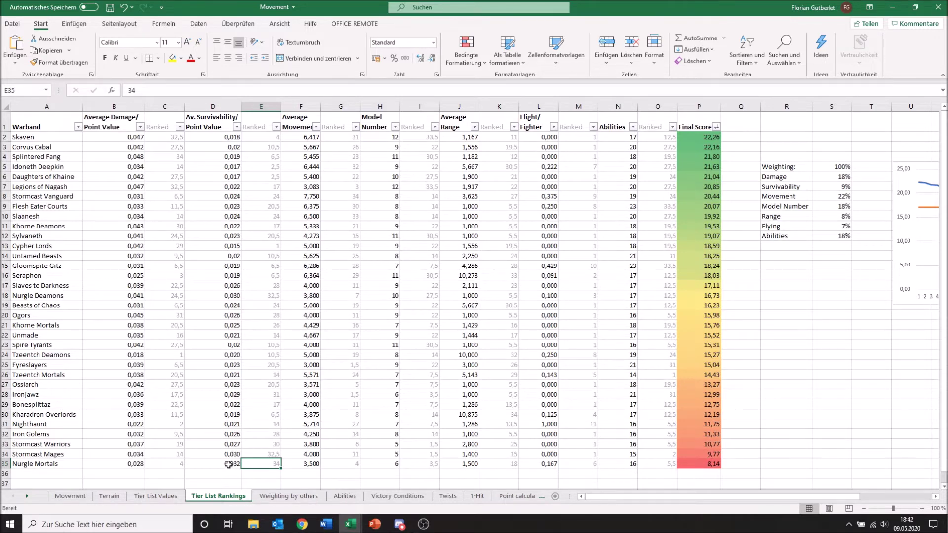
- Check the Nurgle Mortals unit stats in the Warcry Listen workbook, and return to the Movement workbook's Tier List Rankings
mouse_move(357, 529)
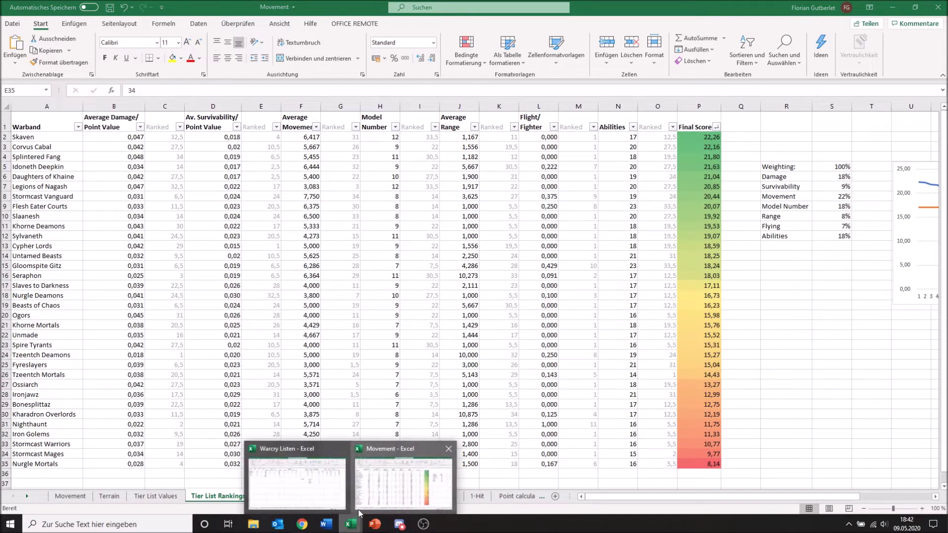
left_click(268, 479)
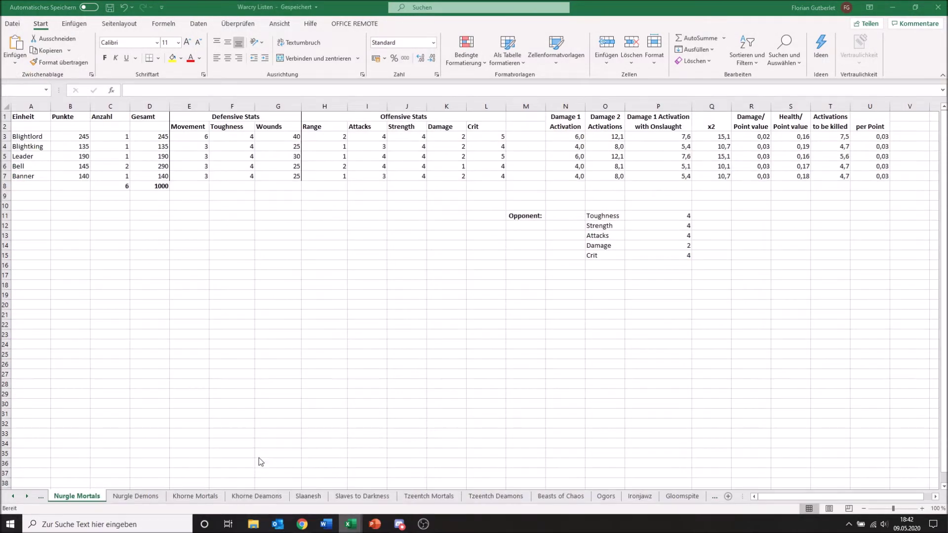
left_click(214, 231)
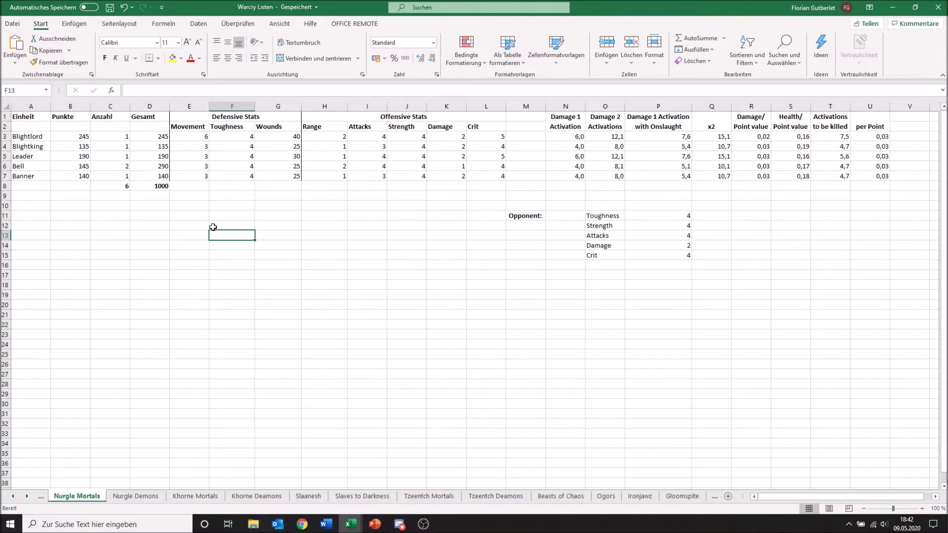
mouse_move(351, 523)
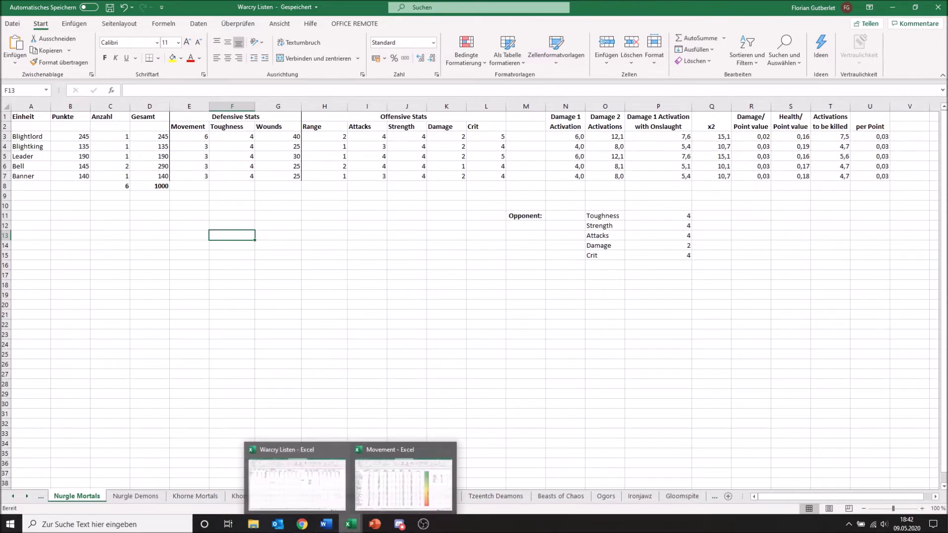
left_click(358, 504)
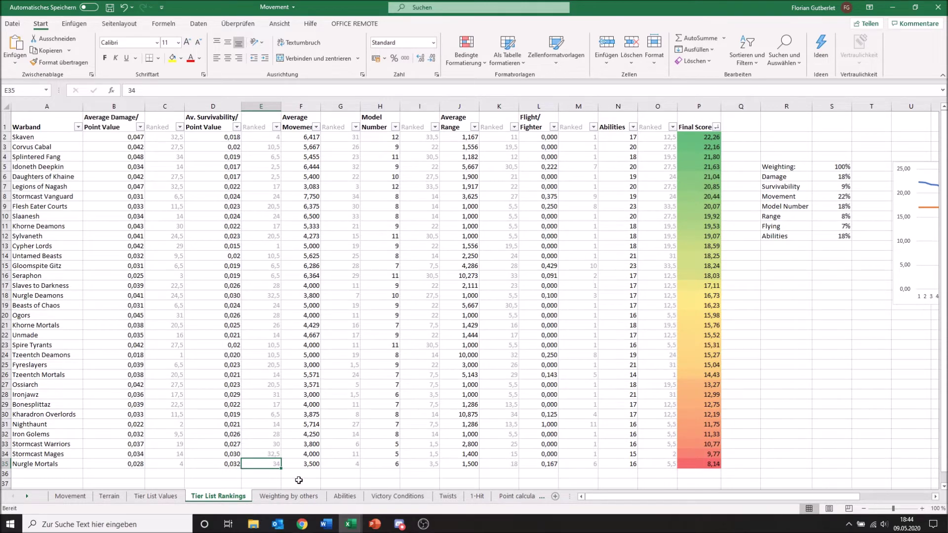
- Switch to the Warcry Listen workbook and examine the Blightking stats row and its Damage 1 Activation formula
mouse_move(345, 528)
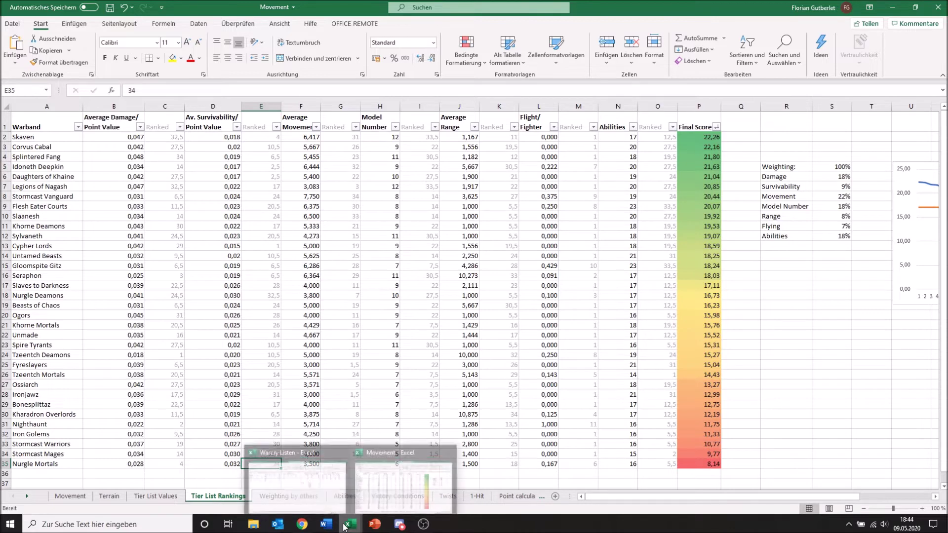
left_click(312, 498)
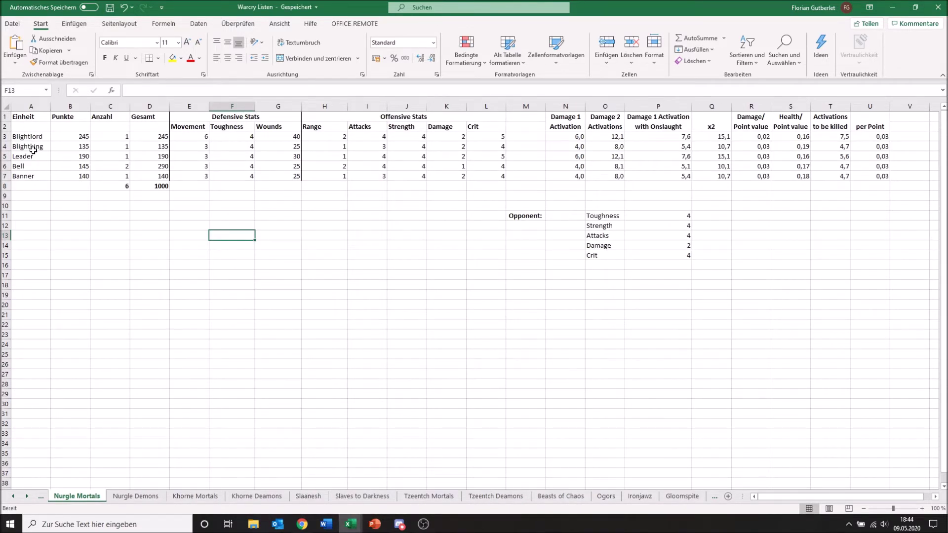
left_click_drag(27, 136, 561, 148)
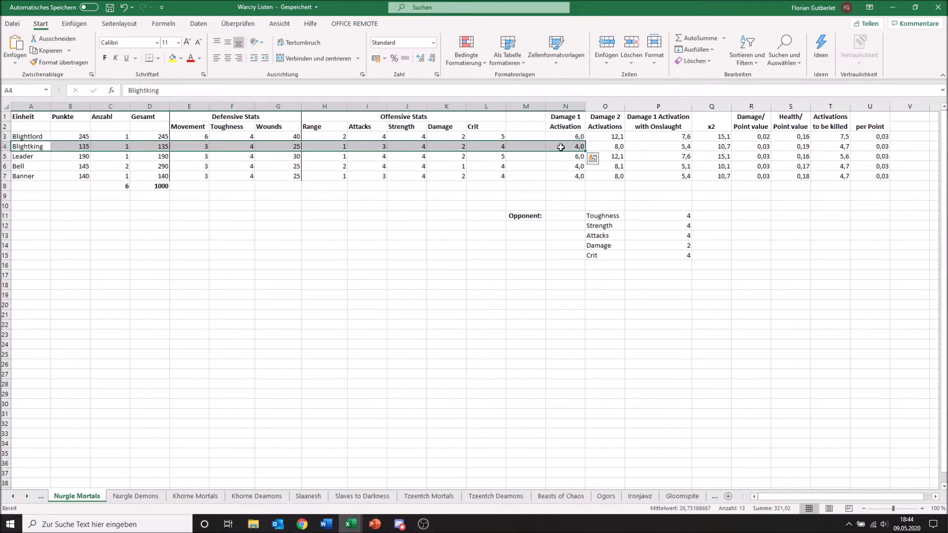
left_click(558, 147)
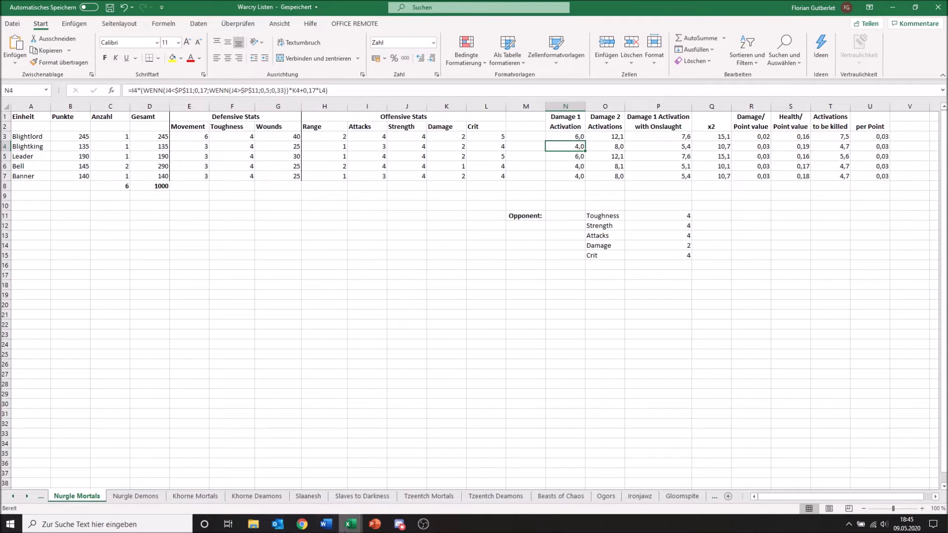
mouse_move(349, 531)
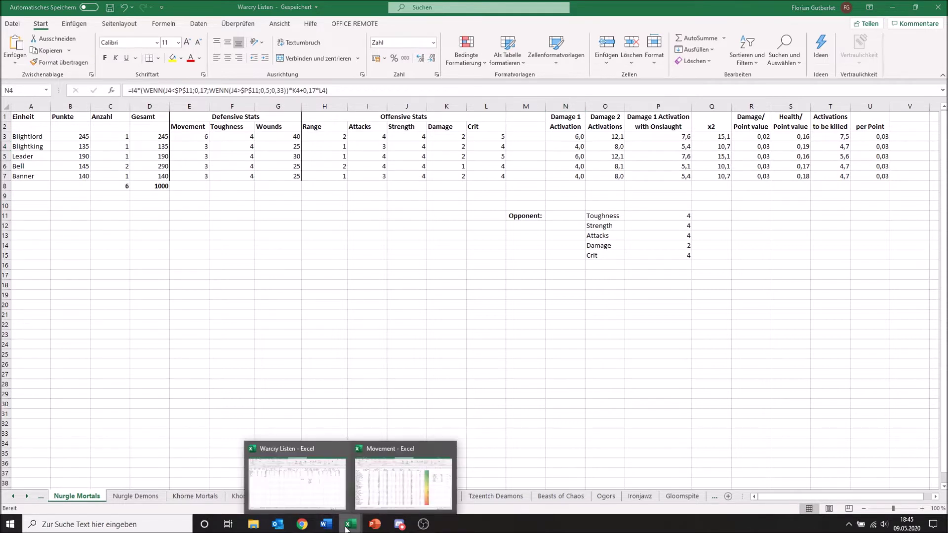
left_click(285, 491)
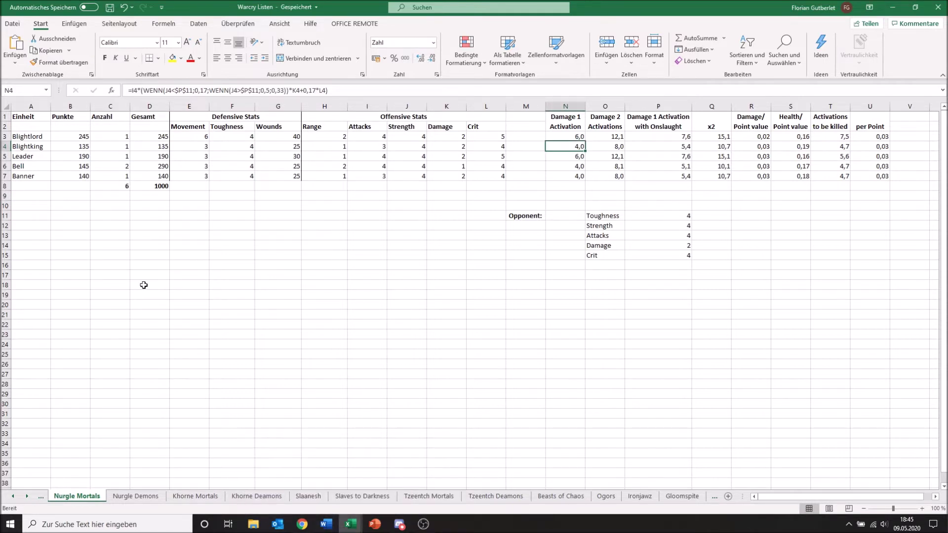
- Switch to the Warcry Fighters Stats Chaos sheet in Chrome and replace the Double (All) description under Abilities NEW with "Free Move"
left_click(302, 525)
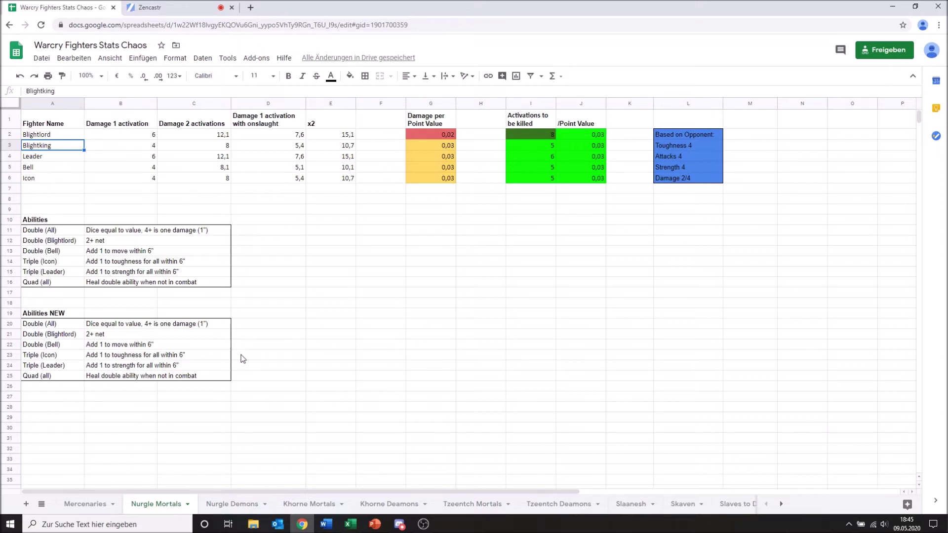
left_click(104, 329)
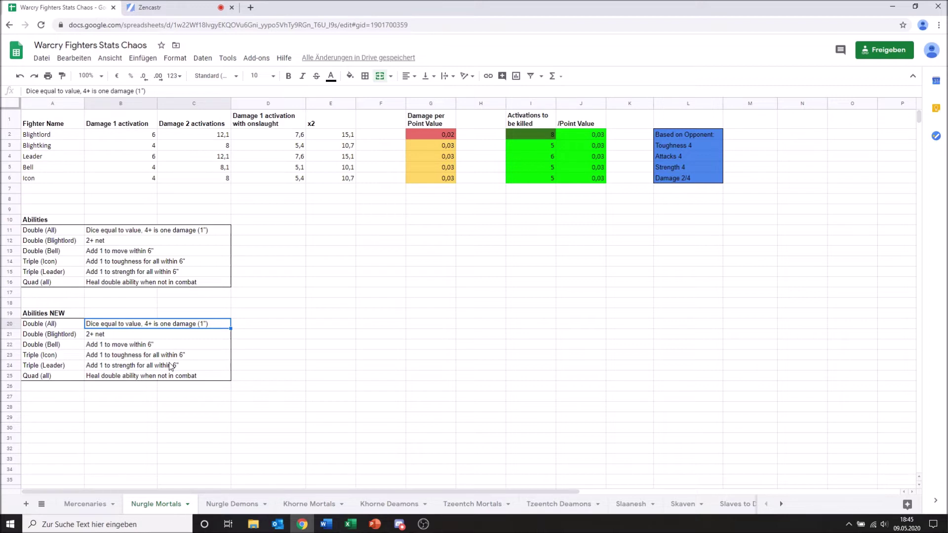
type("Free Move")
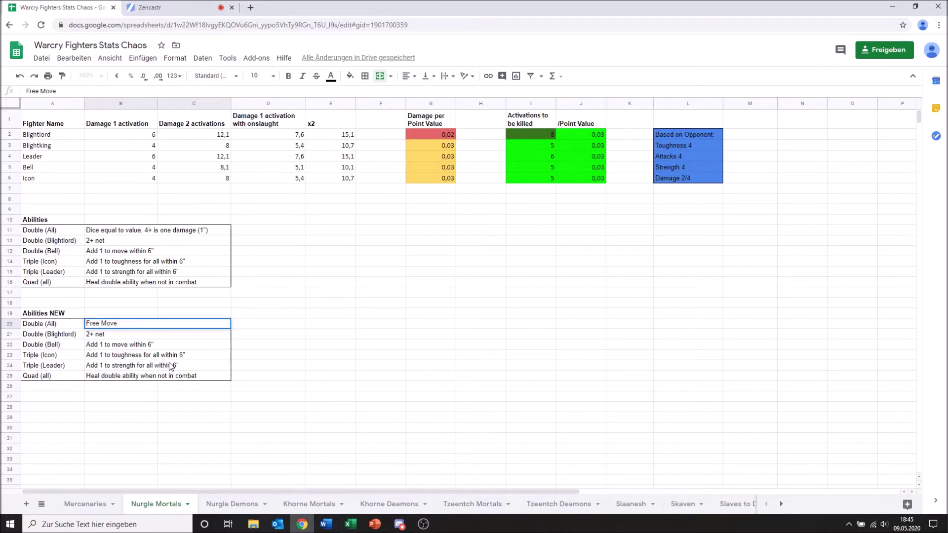
- Color the text of the Double (All) row under Abilities NEW red, covering both the name and its description
left_click(82, 327)
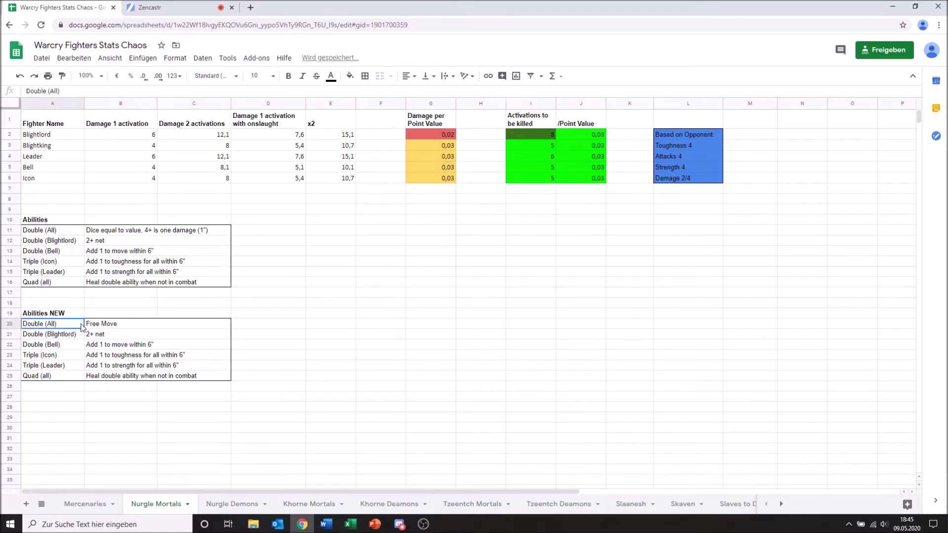
left_click_drag(82, 327, 97, 328)
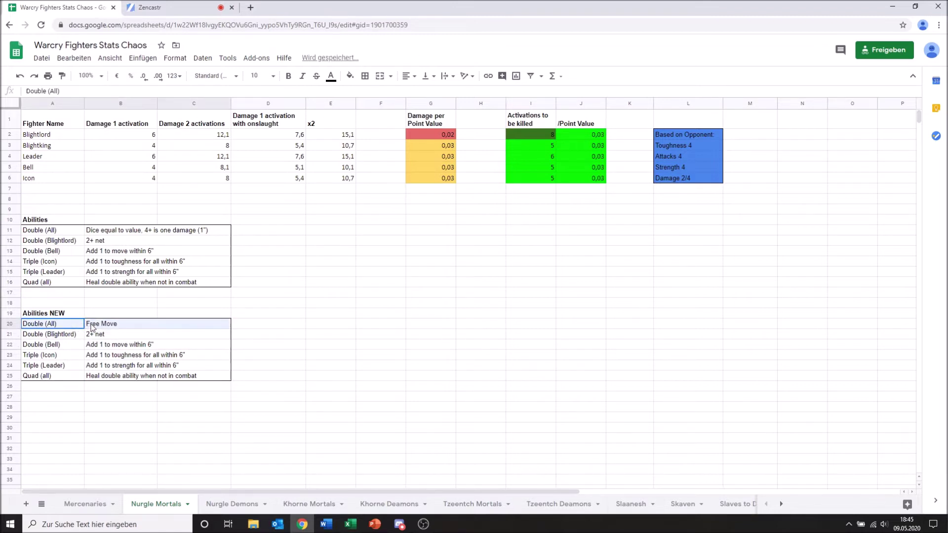
left_click(328, 78)
left_click(344, 126)
left_click(290, 361)
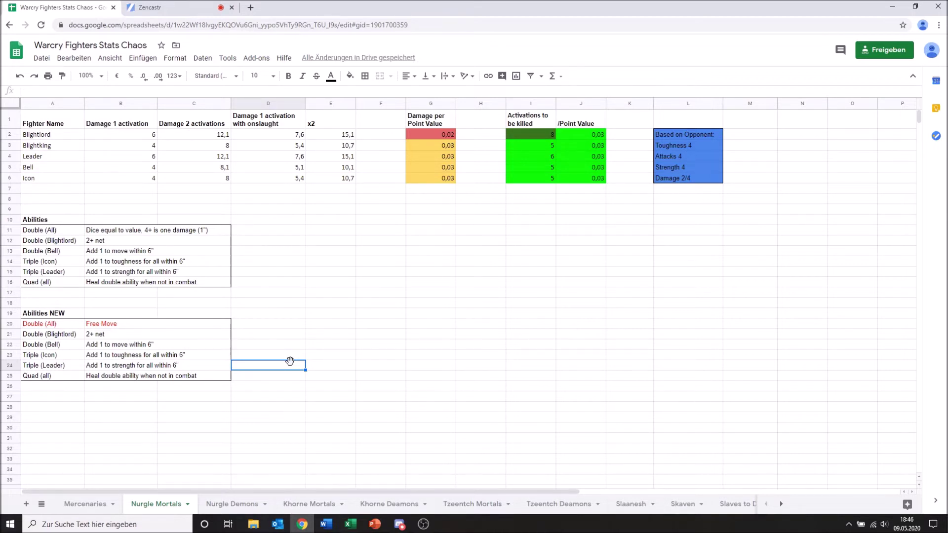
- Extend the Double (All) description under Abilities NEW to read "Free Move + 1 Damage"
left_click(137, 323)
left_click(58, 91)
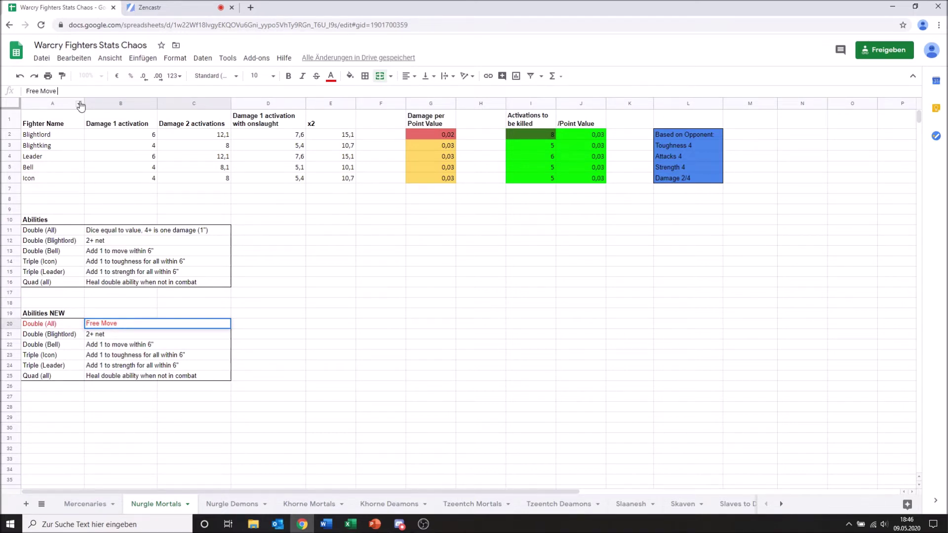
type("+ 1D")
key("BackSpace")
type("Damage")
key("Return")
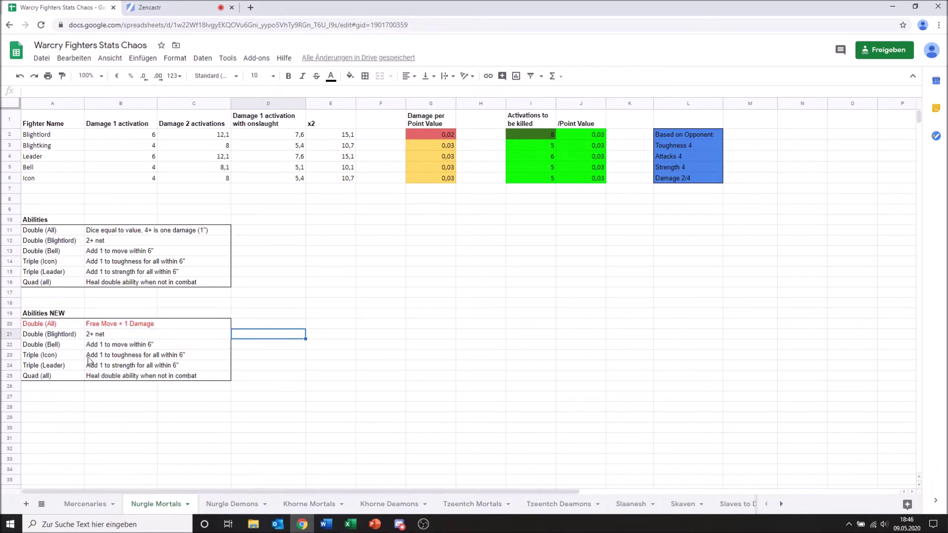
- Review the new Double (Bell) ability, and check the Bell and Banner counts in the Warcry Listen workbook in Excel
left_click(78, 347)
left_click(193, 348)
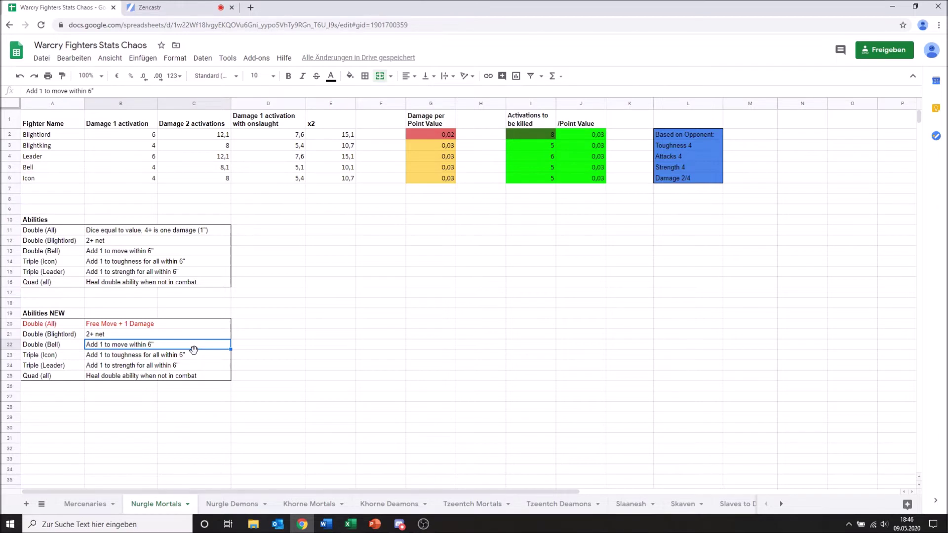
left_click(351, 525)
left_click(325, 487)
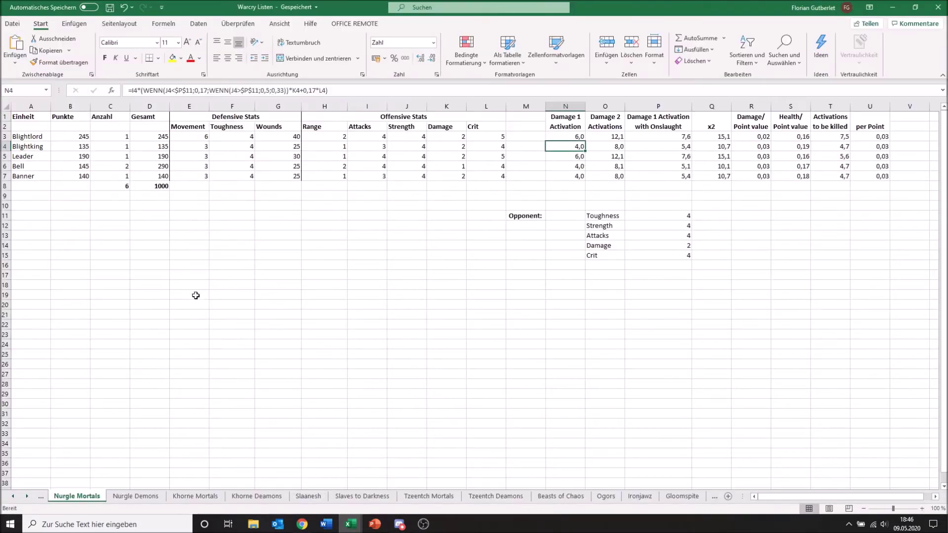
left_click(110, 167)
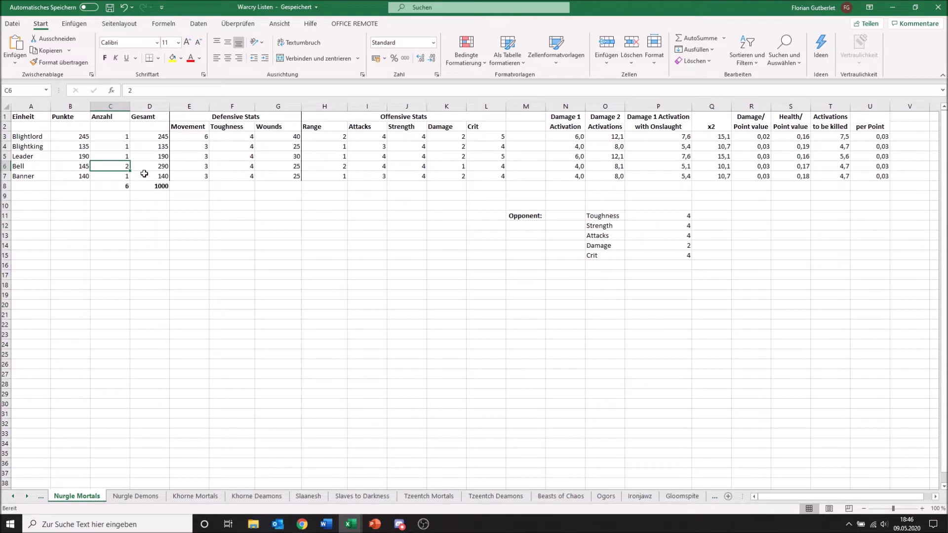
left_click(116, 176)
left_click(104, 247)
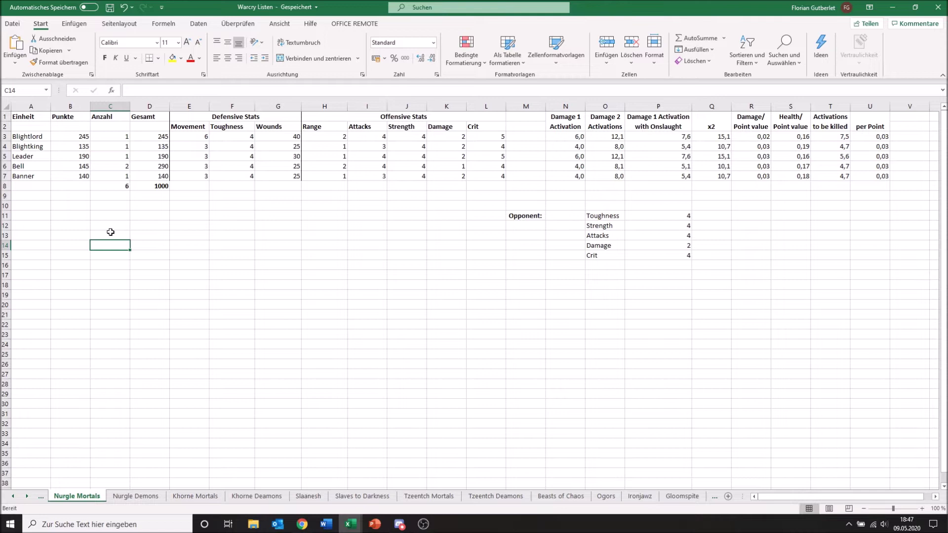
left_click(400, 528)
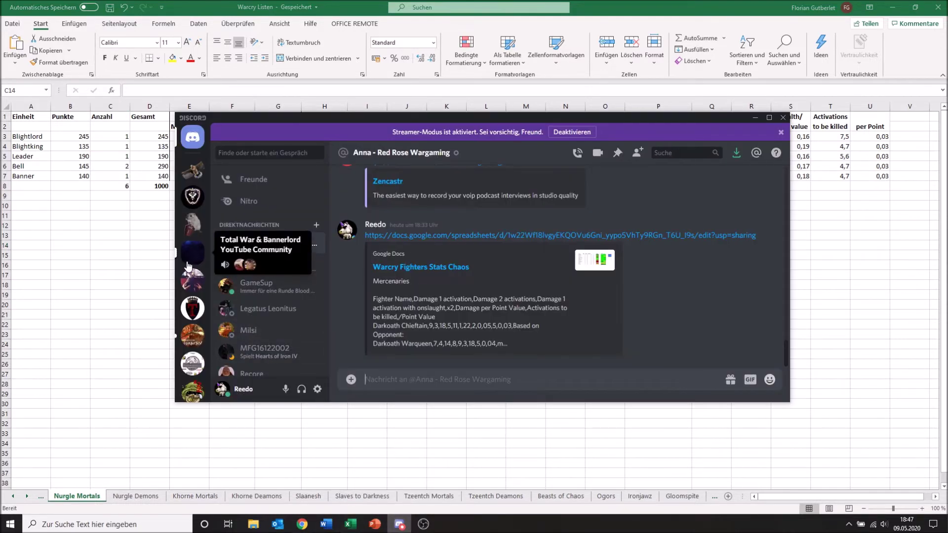
key("alt+Tab")
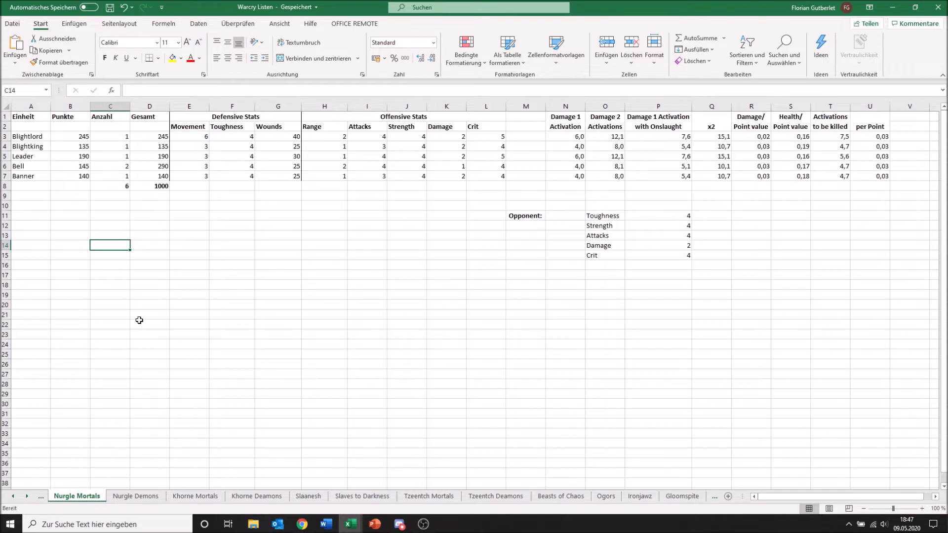
- Revisit the new abilities in the Chrome sheet, and inspect the Bell and Blightking Damage 1 Activation values in the Warcry Listen workbook
left_click(302, 524)
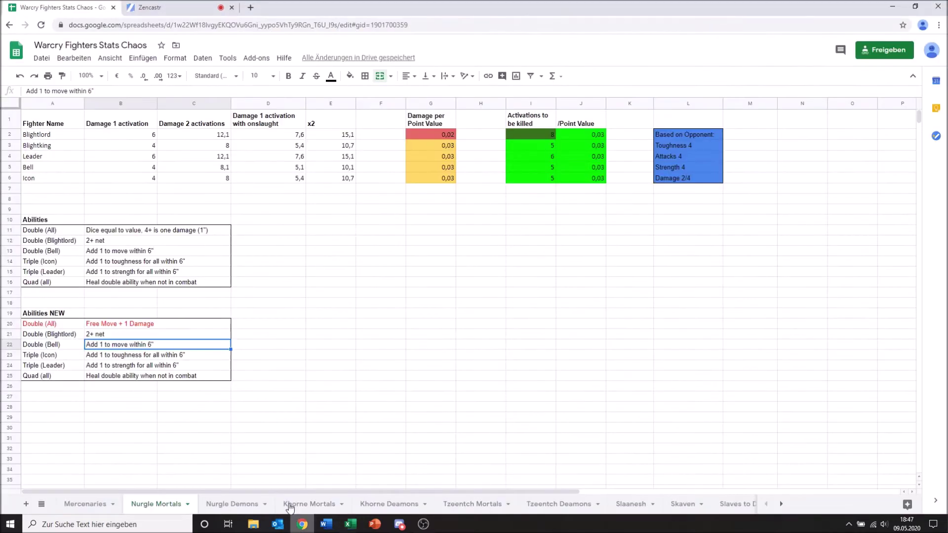
left_click(288, 328)
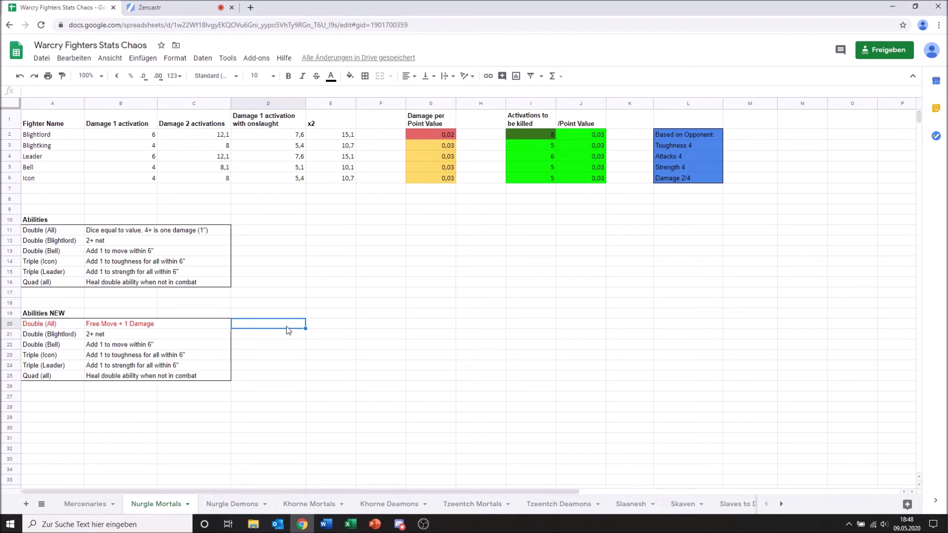
left_click(351, 525)
left_click(326, 501)
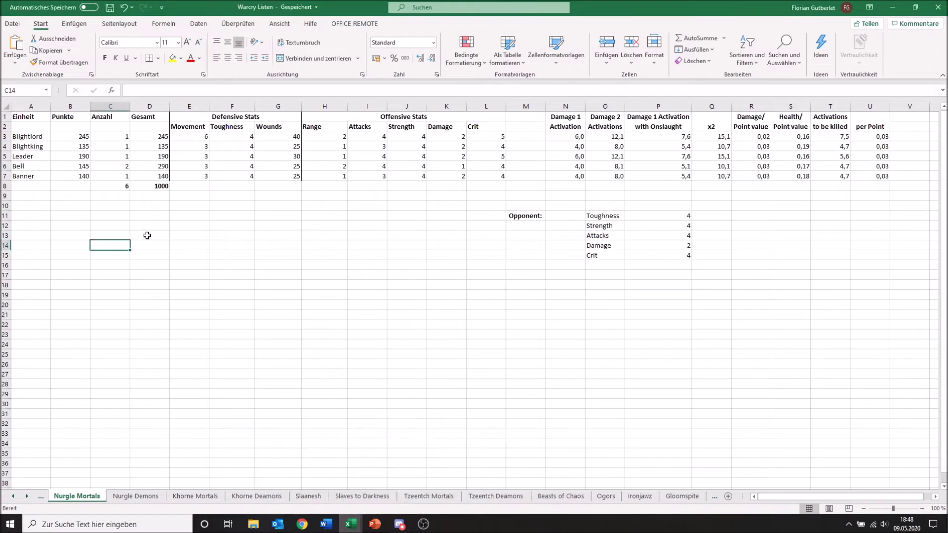
left_click(574, 169)
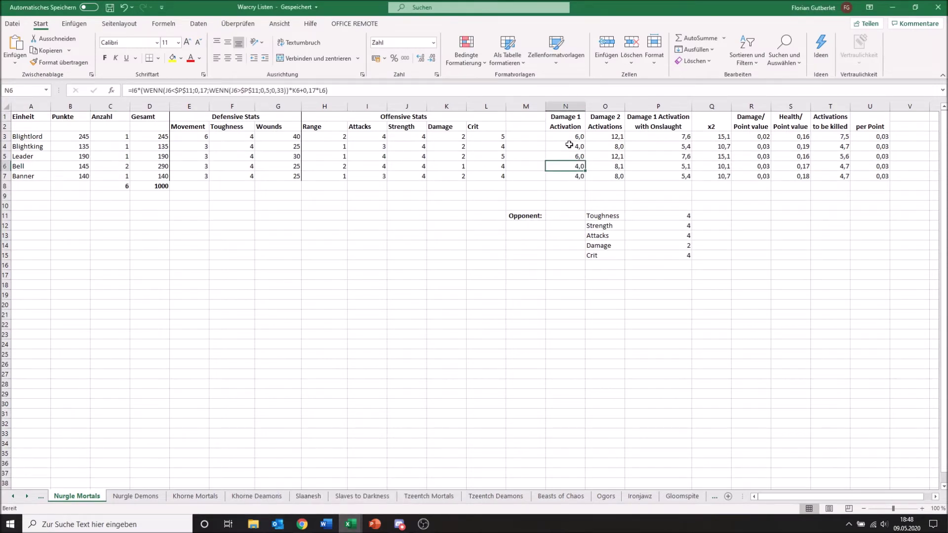
left_click(569, 145)
left_click(470, 243)
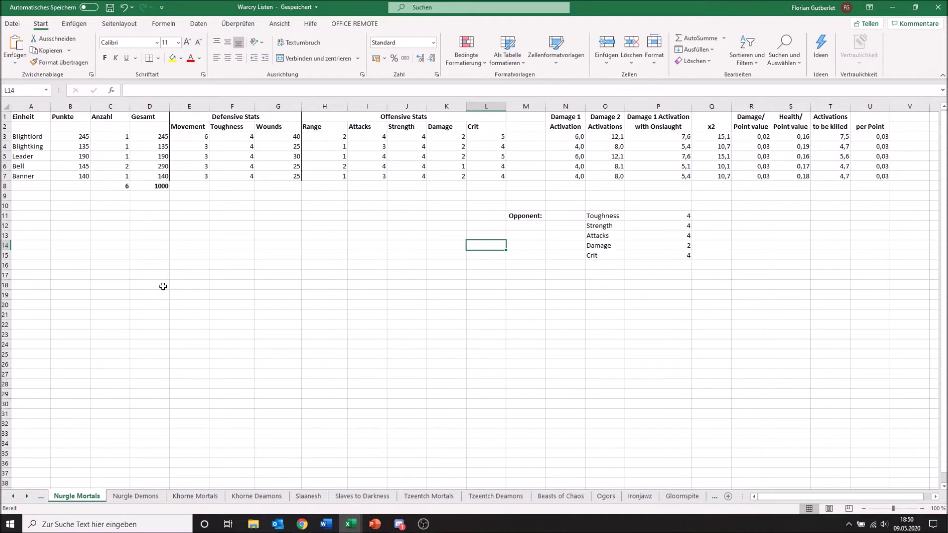
- Switch to the Movement workbook's Victory Conditions sheet and examine the Fighting and Fighting + Move/ range counts
mouse_move(349, 523)
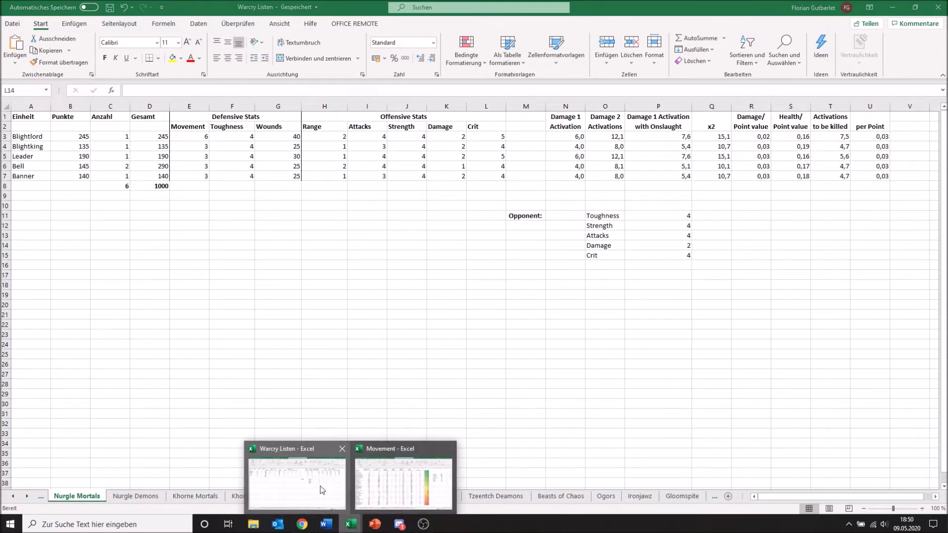
left_click(322, 489)
left_click(353, 502)
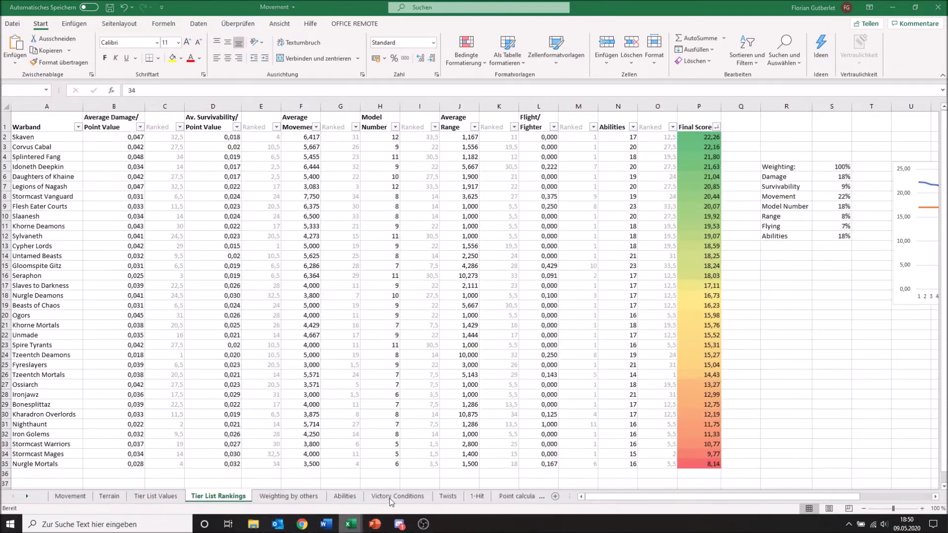
left_click(397, 496)
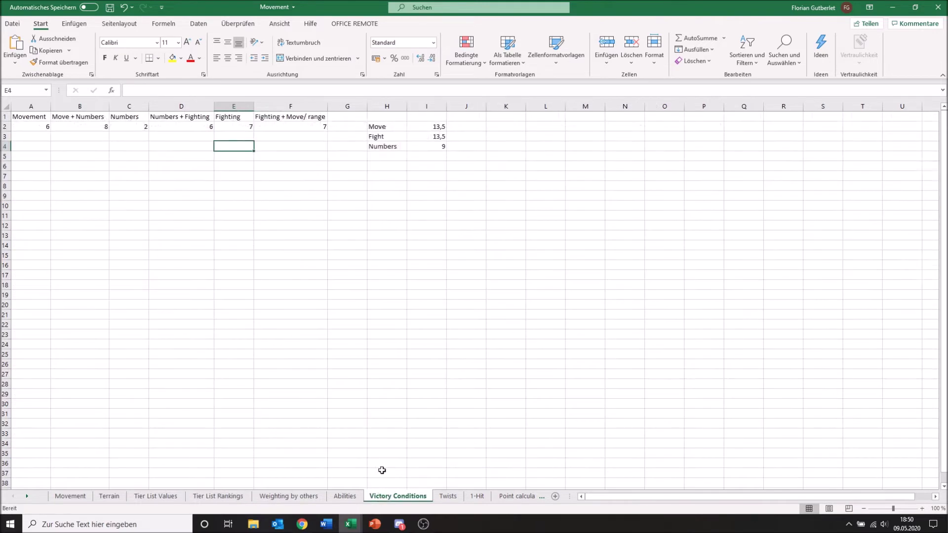
left_click_drag(244, 127, 272, 126)
left_click(255, 151)
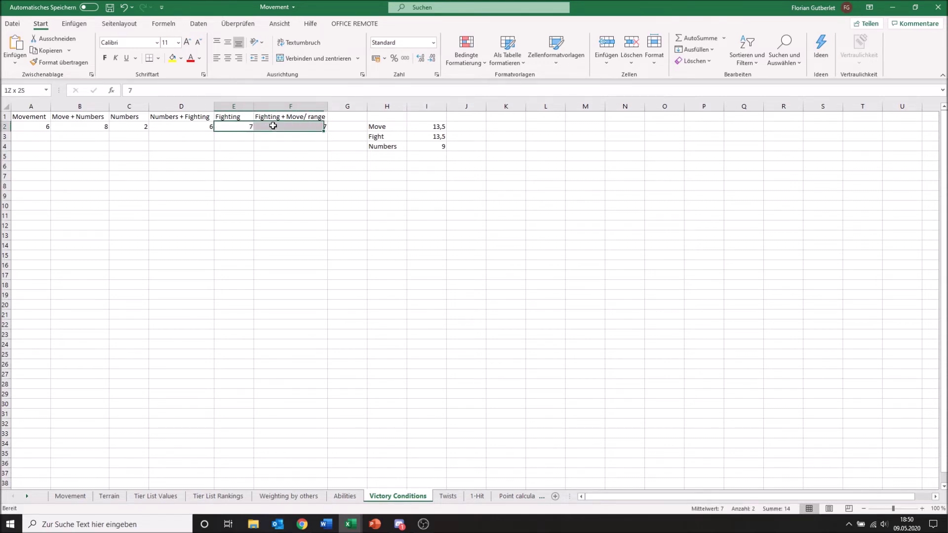
left_click(259, 150)
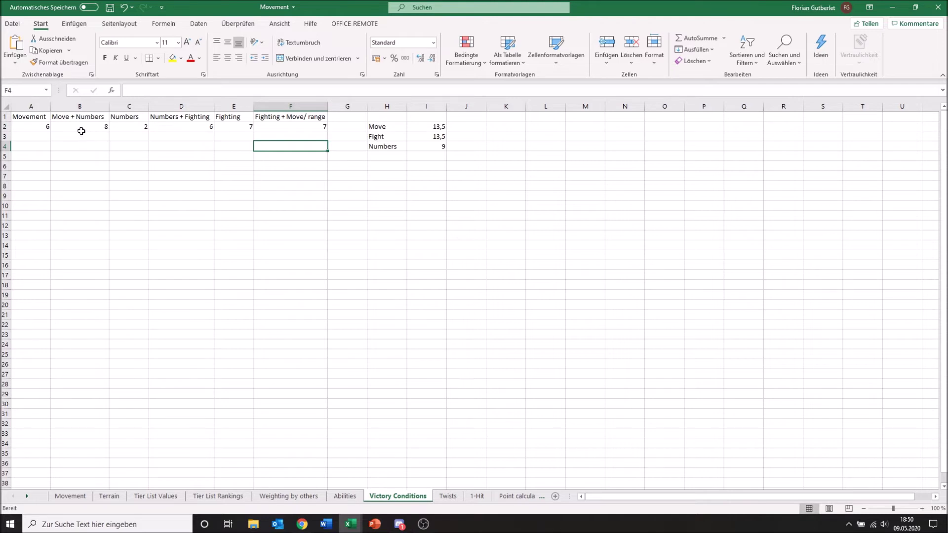
left_click_drag(254, 127, 244, 128)
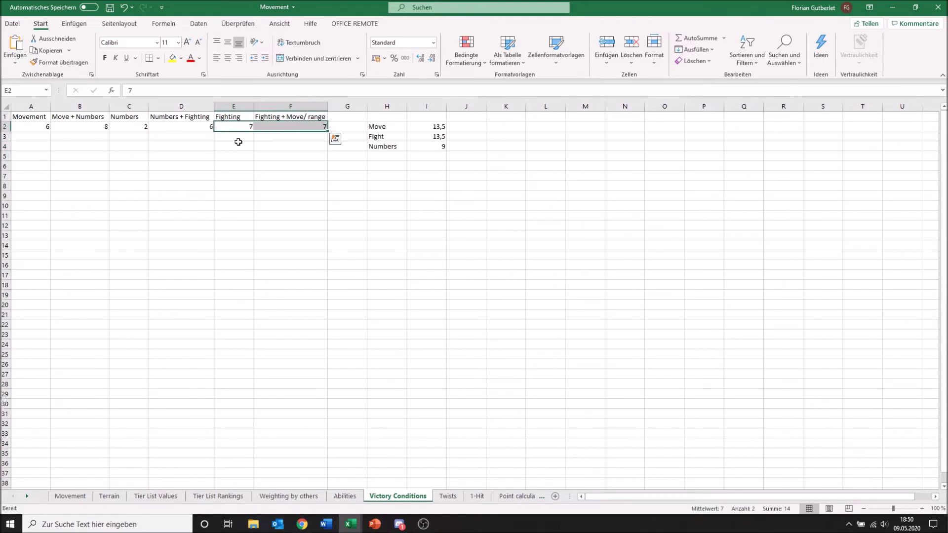
left_click(236, 145)
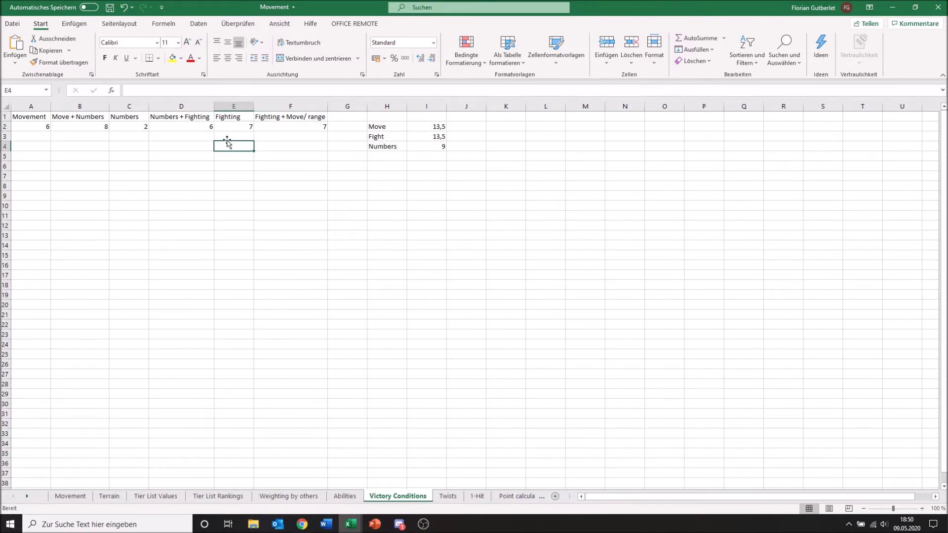
- Examine the victory condition counts from Movement to Numbers + Fighting, and the full row through Fighting + Move/ range
left_click_drag(184, 126, 43, 128)
left_click(79, 146)
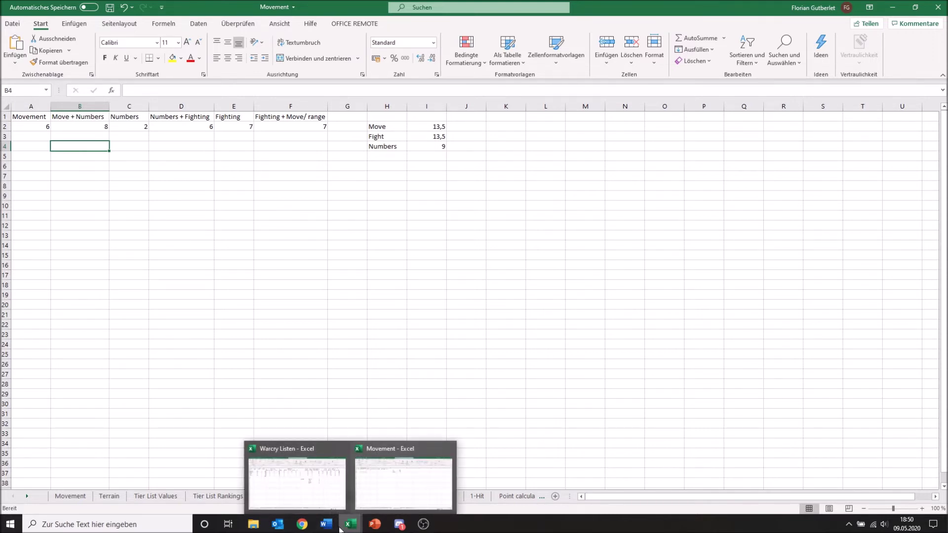
mouse_move(301, 524)
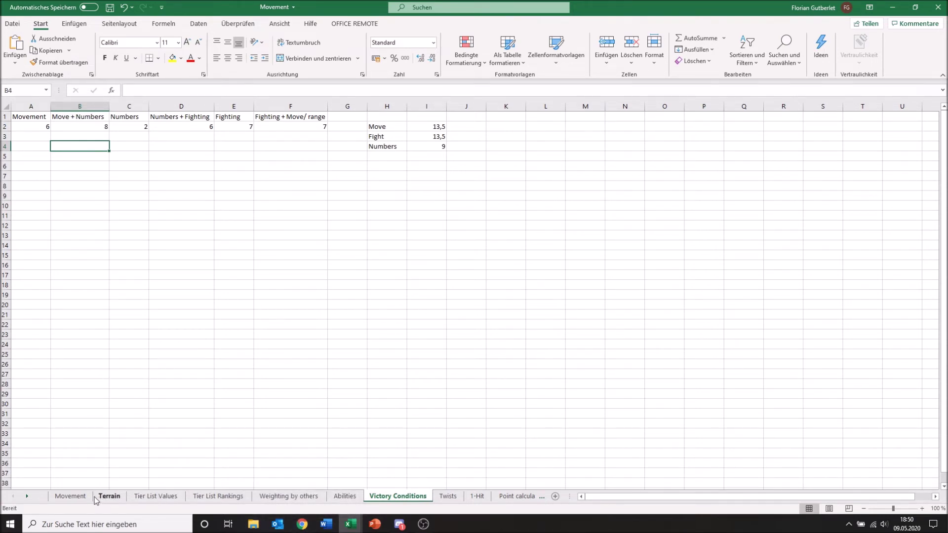
left_click_drag(46, 126, 302, 127)
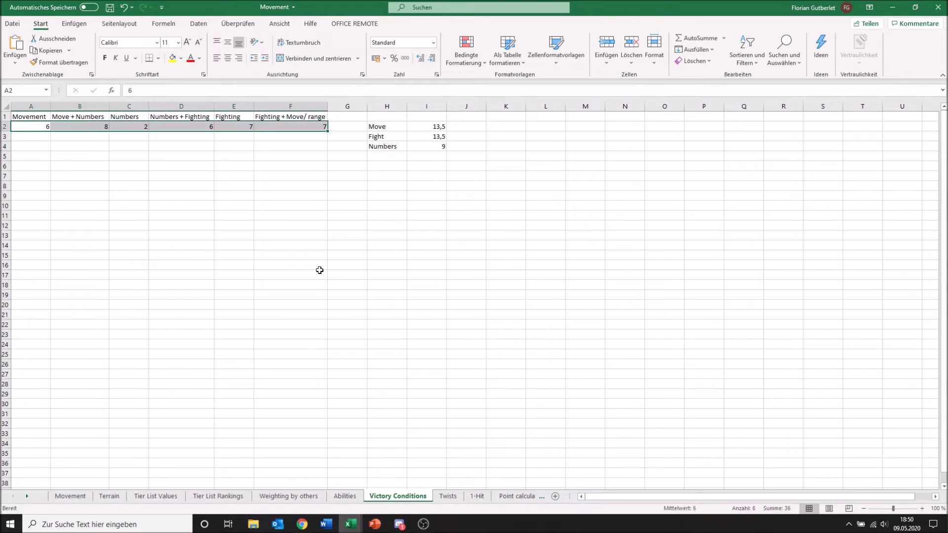
left_click(80, 176)
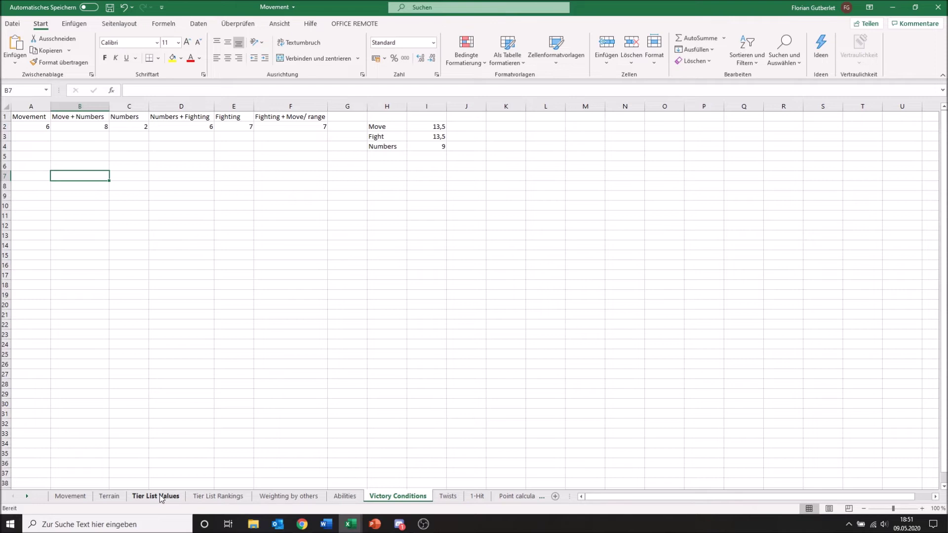
- Switch to the Warcry Listen workbook, set the opponent's Toughness to 2 and check the Blightking's Damage 1 Activation
mouse_move(350, 524)
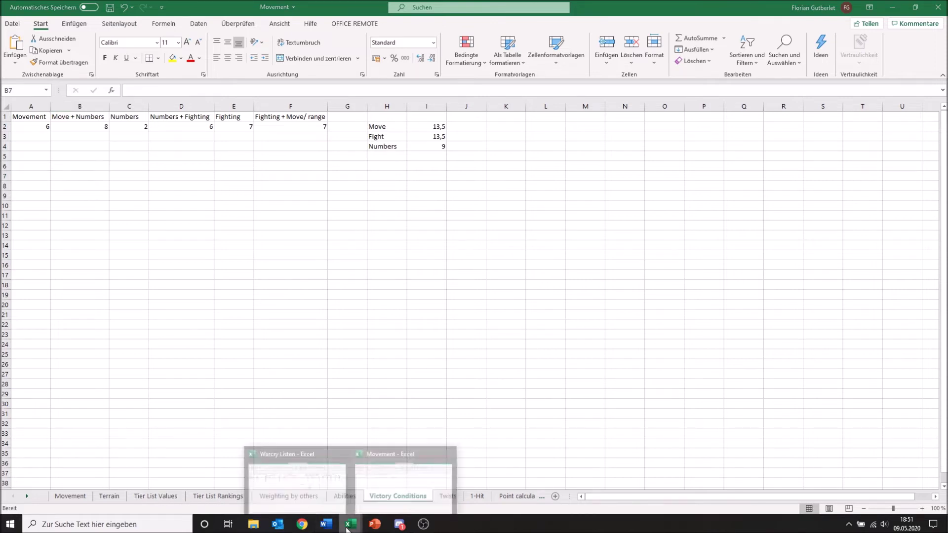
left_click(319, 502)
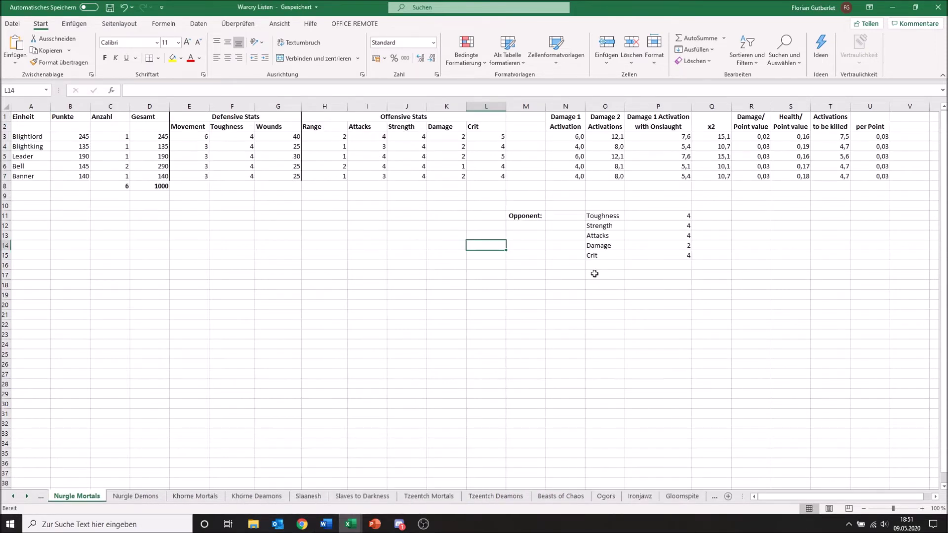
left_click(655, 217)
type("2")
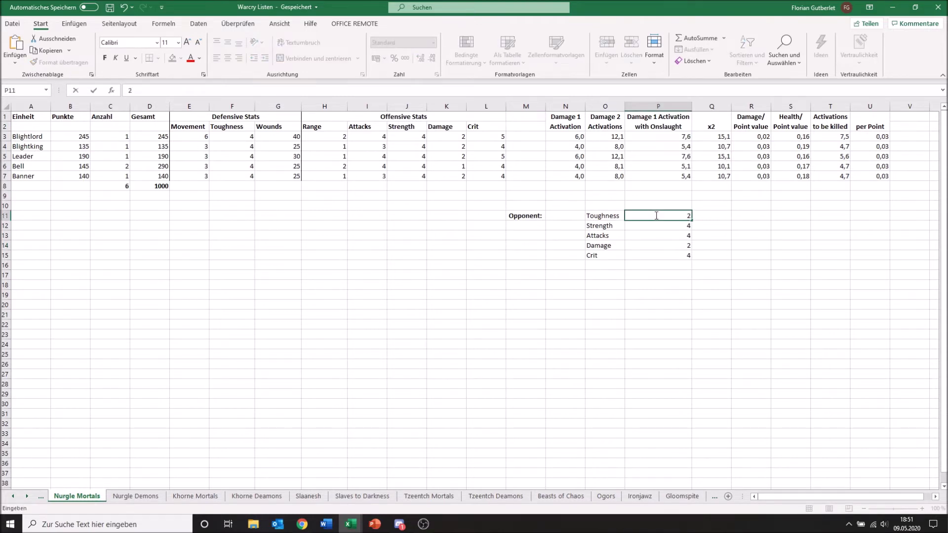
key("Tab")
left_click(571, 147)
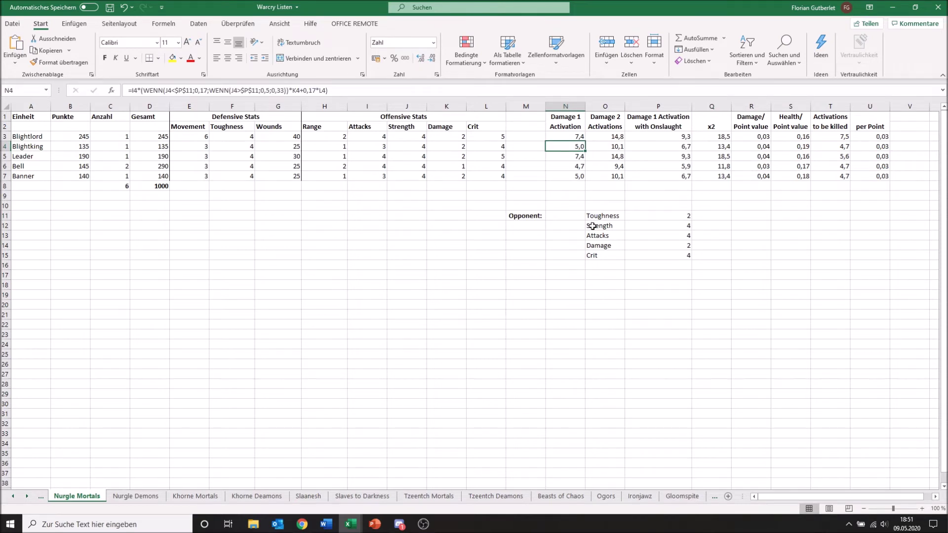
left_click(584, 206)
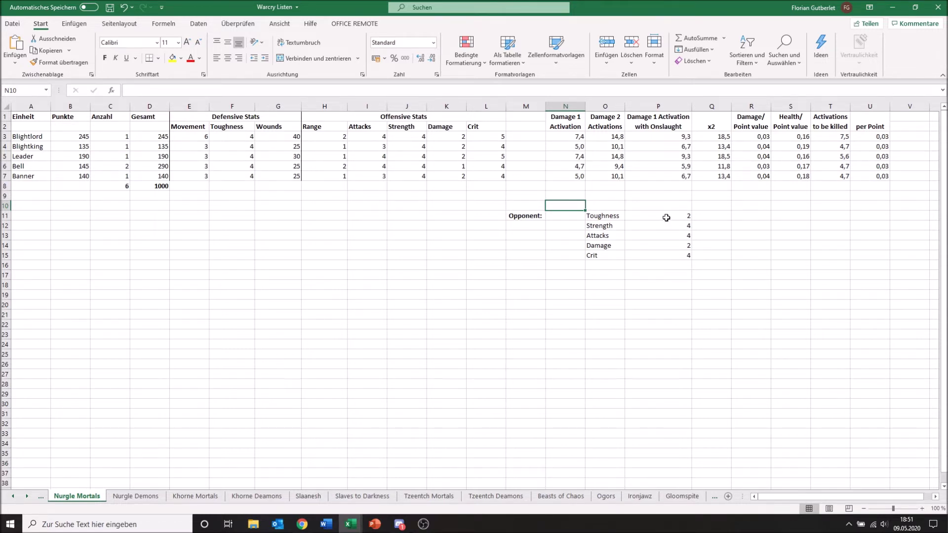
- Check the Blightking's Damage 1 Activation formula, then set the opponent's Toughness to 4
left_click(561, 148)
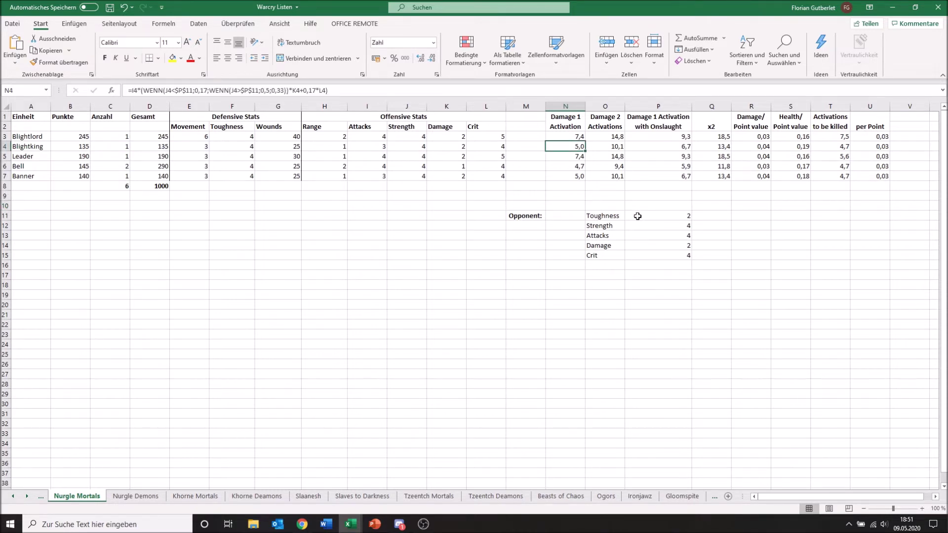
left_click(639, 216)
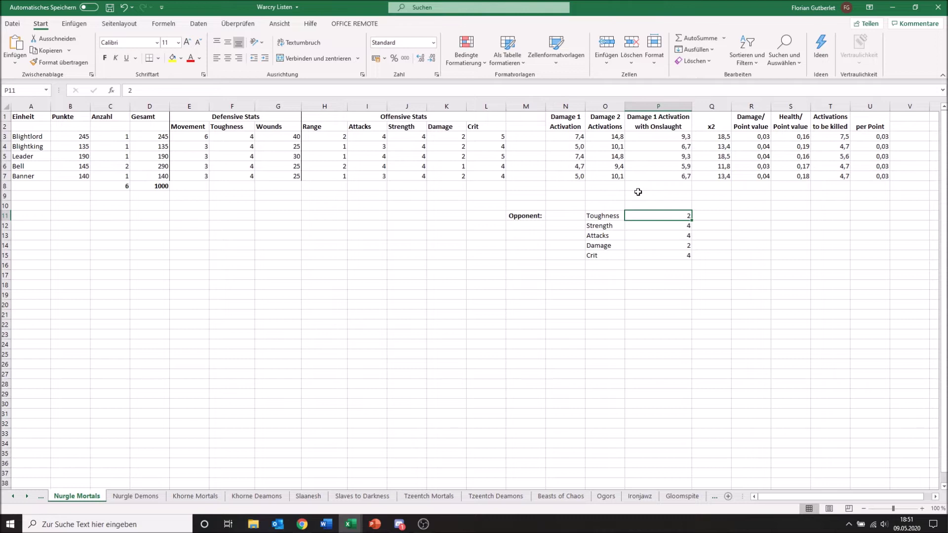
type("4")
key("Tab")
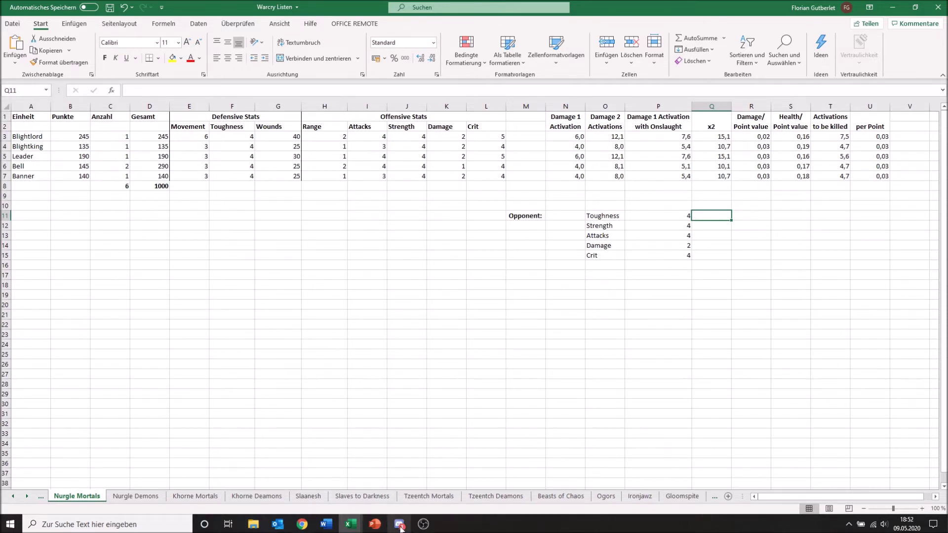
- Switch to the Warcry Fighters Stats Chaos sheet in Chrome and review the Nurgle Mortals fighters and abilities
mouse_move(306, 529)
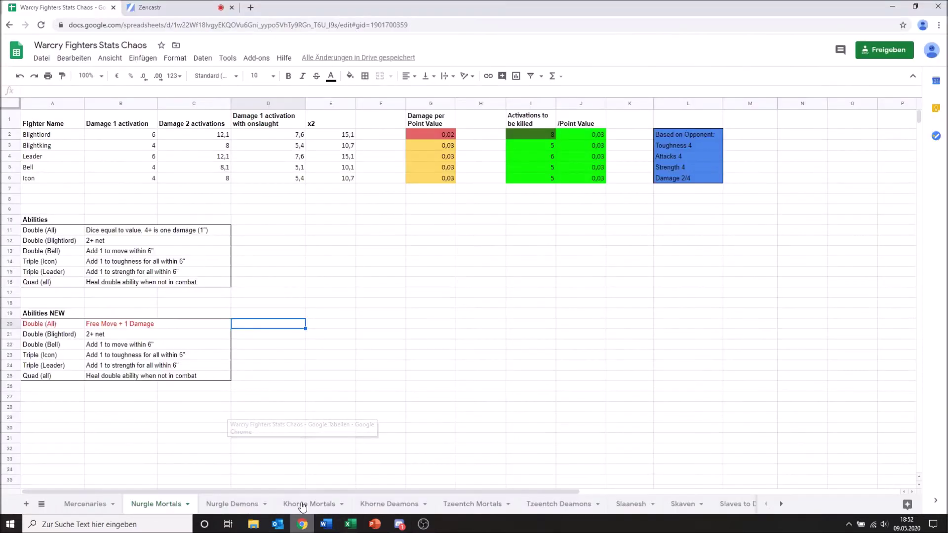
left_click(303, 481)
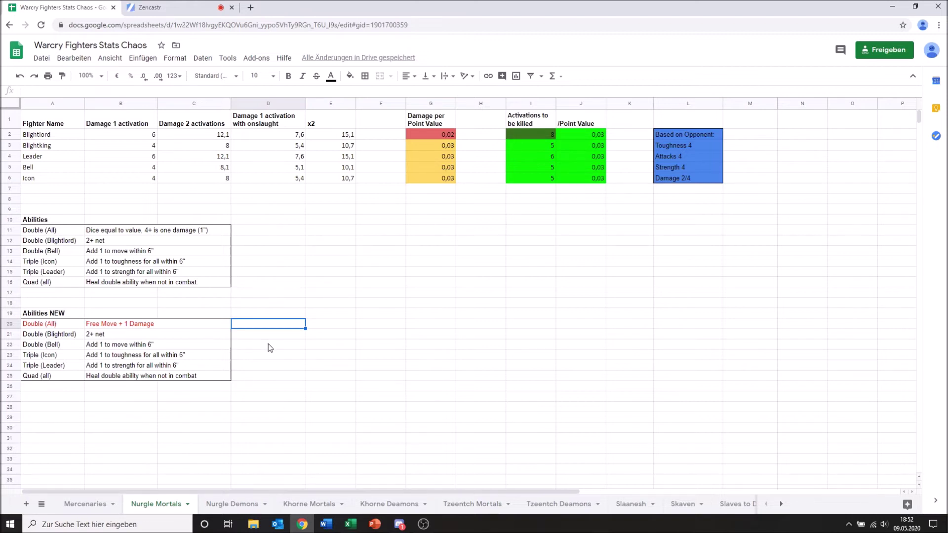
left_click(54, 191)
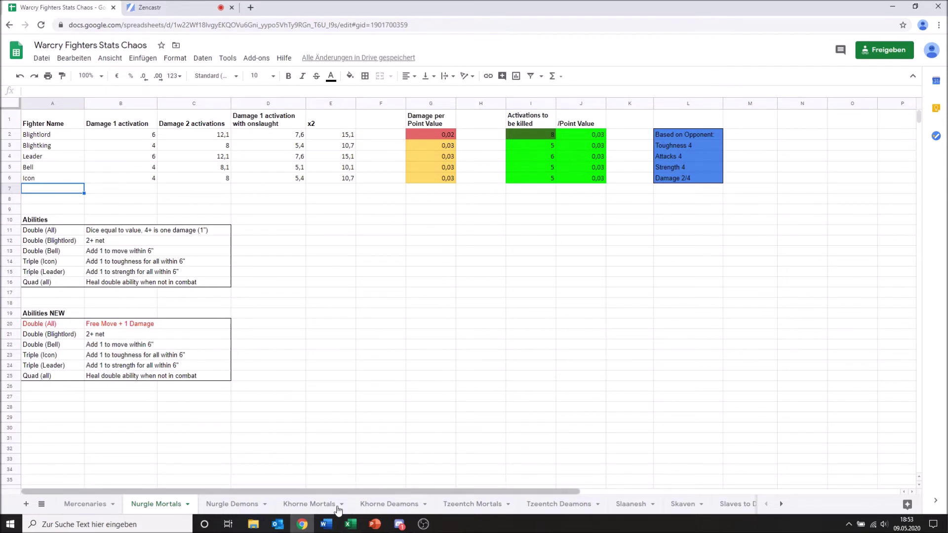
- Switch to the Movement workbook's Tier List Rankings sheet and examine the warbands' Average Damage/Point Value and Model Number columns
mouse_move(351, 516)
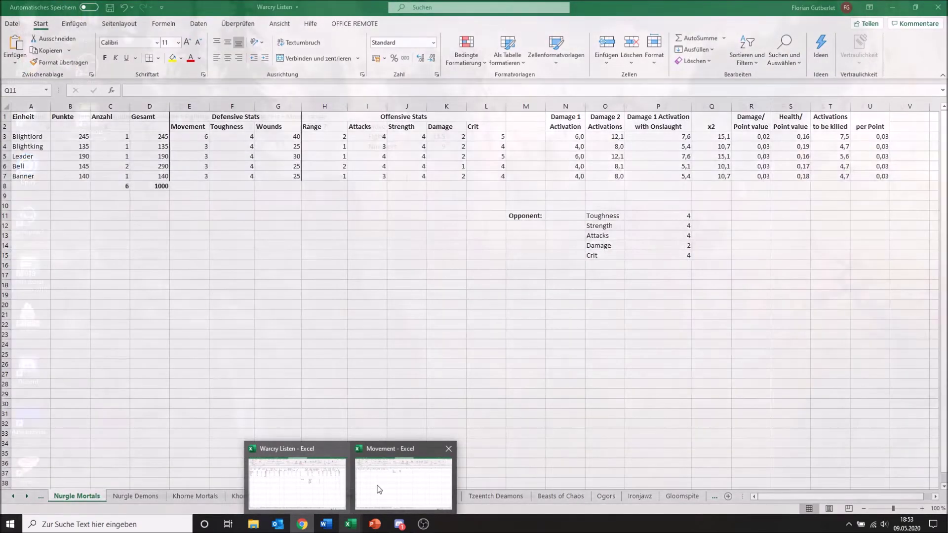
left_click(378, 489)
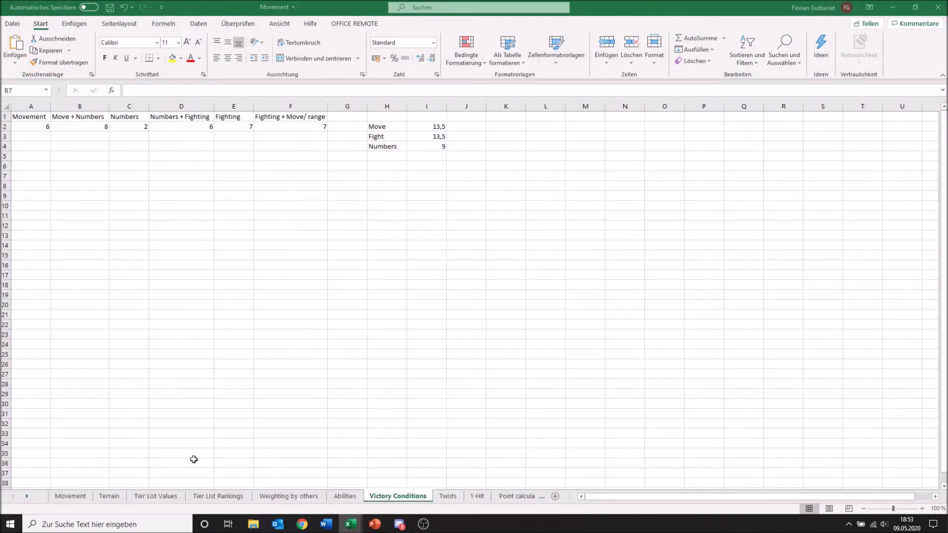
left_click(109, 497)
left_click(217, 497)
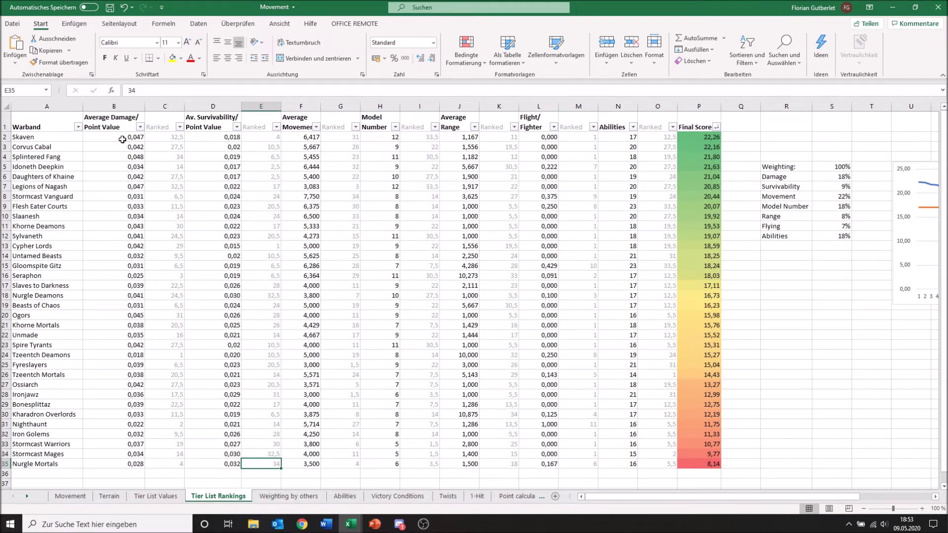
left_click(123, 139)
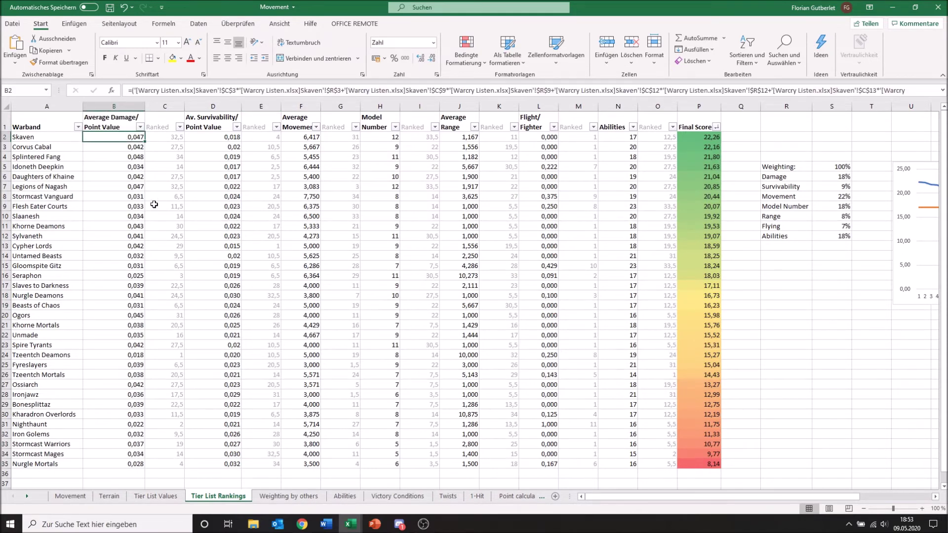
left_click(368, 138)
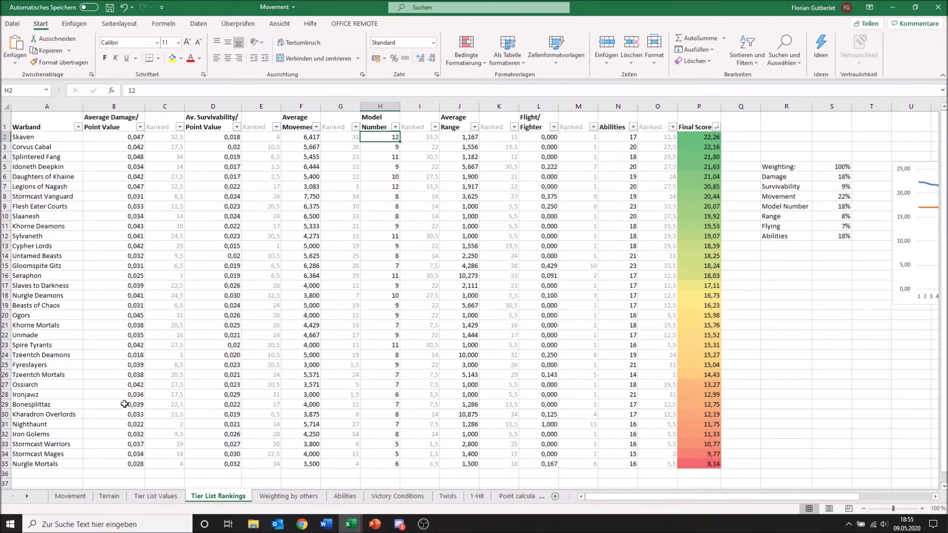
- Switch back to the Chrome sheet and review the Nurgle Mortals fighter stats alongside the old and new ability lists
left_click(304, 525)
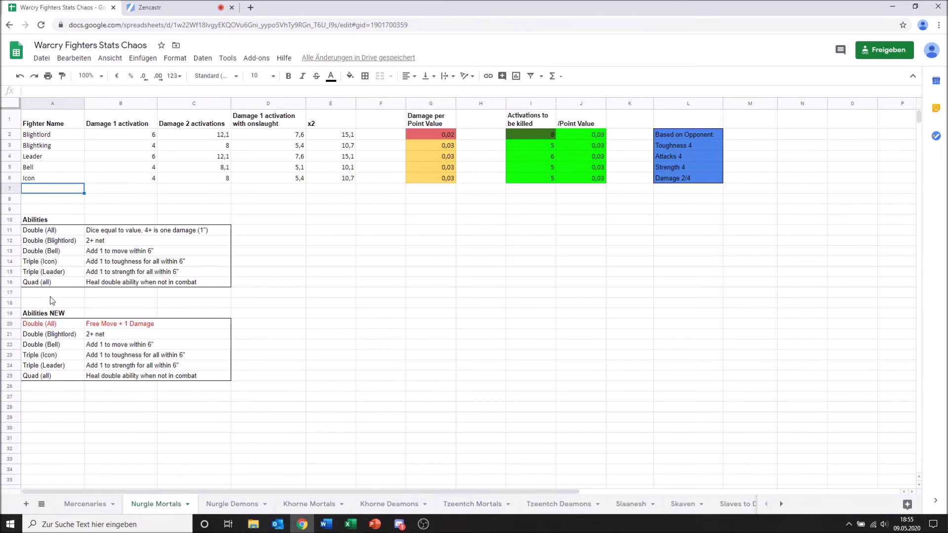
left_click_drag(50, 297, 170, 303)
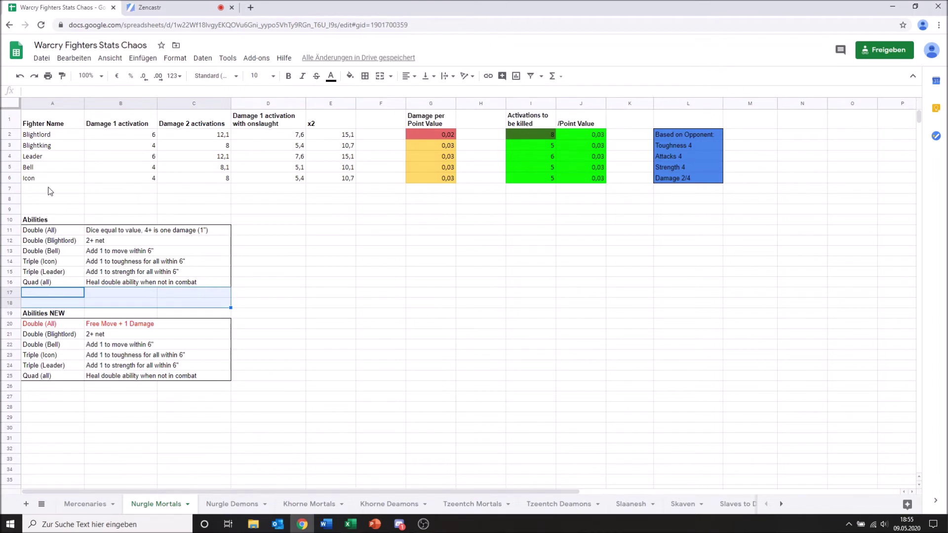
left_click_drag(50, 191, 668, 212)
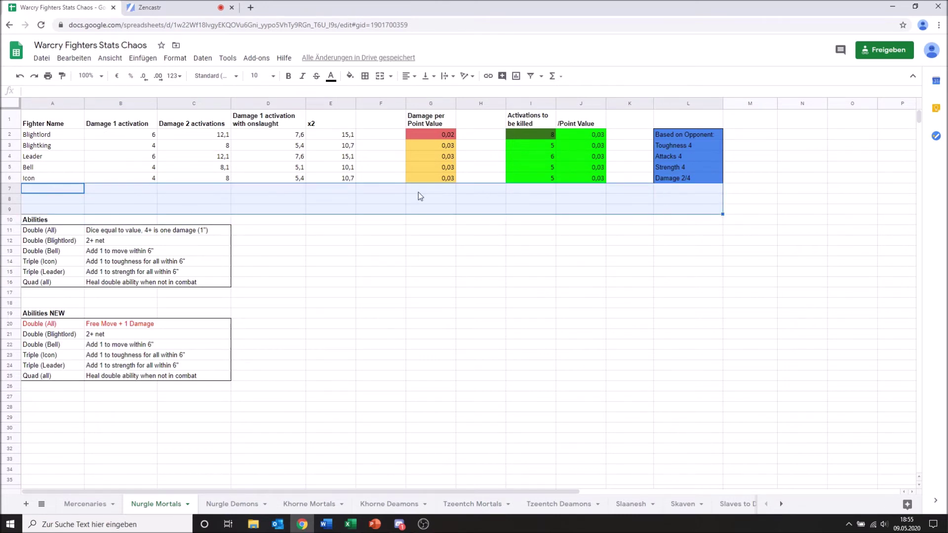
left_click(333, 252)
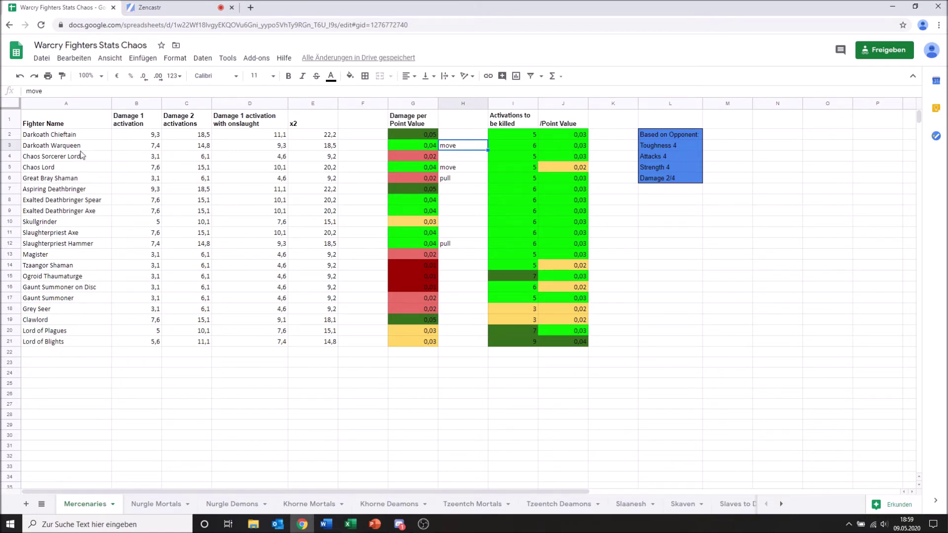
- Inspect the Darkoath Warqueen on the Mercenaries sheet and look at the Khorne Mortals sheet
left_click(51, 148)
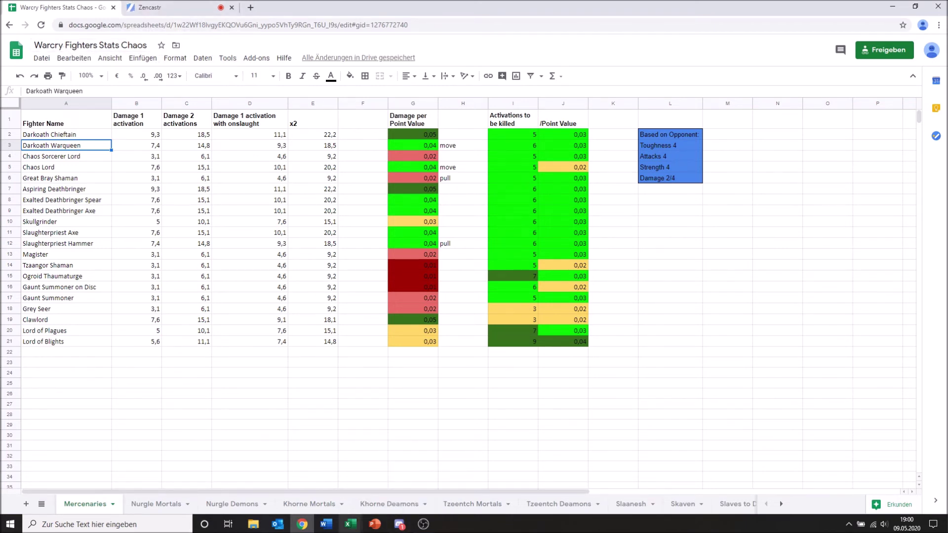
mouse_move(353, 526)
left_click(306, 505)
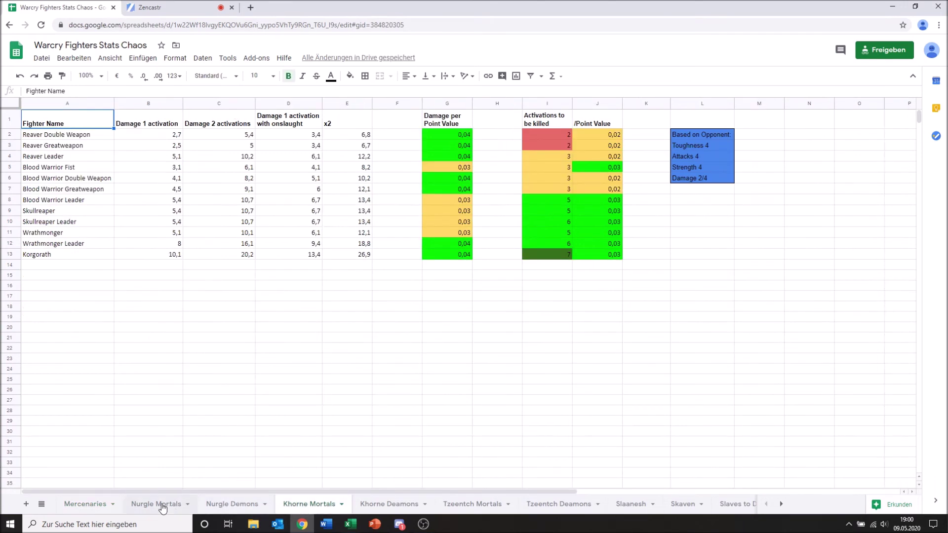
- Return to the Nurgle Mortals sheet and relabel Double (Bell) under Abilities NEW as Double (Triple)
left_click(157, 505)
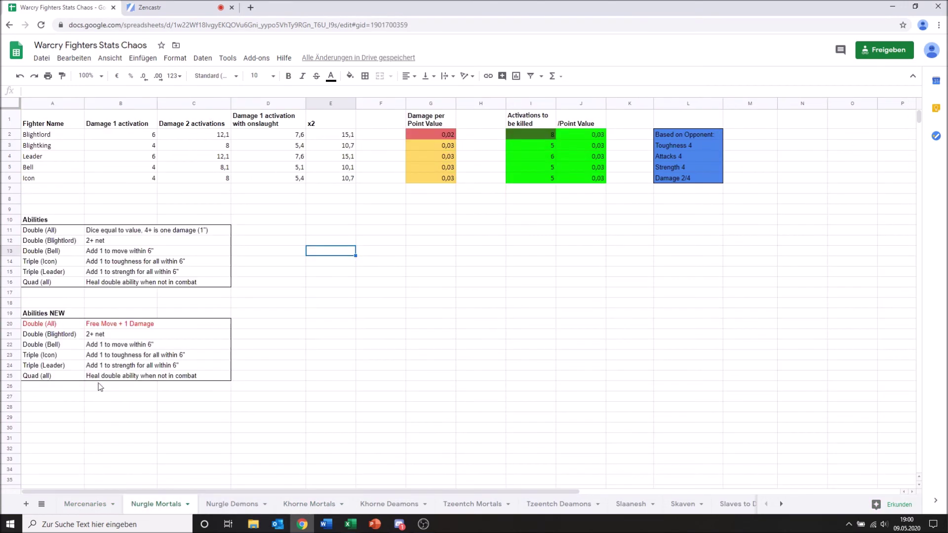
left_click(74, 347)
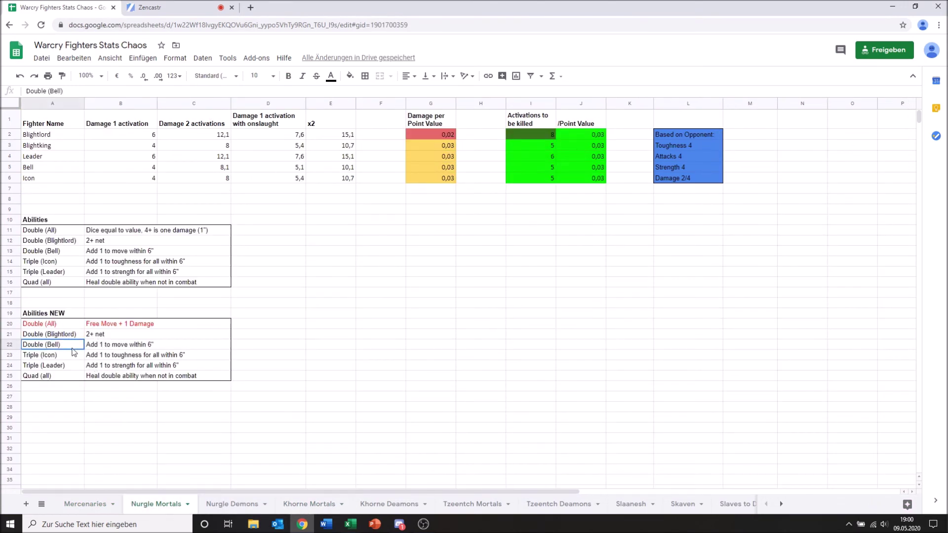
left_click(61, 91)
key("BackSpace")
key("BackSpace")
key("BackSpace")
key("BackSpace")
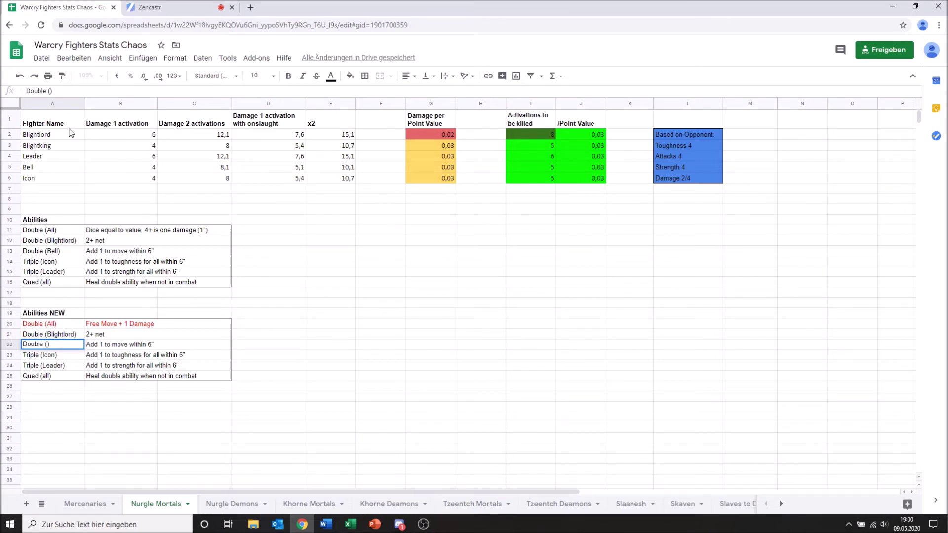
type("Triple")
- Change the effect of the new Double (Triple) ability to "Add Value to move within 6""
left_click(103, 345)
double_click(103, 345)
left_click(103, 345)
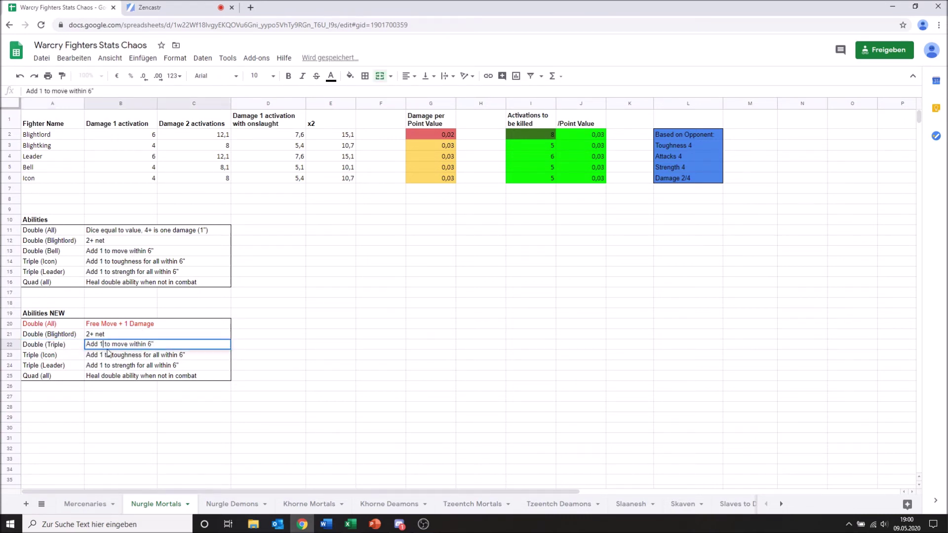
key("BackSpace")
type("Val")
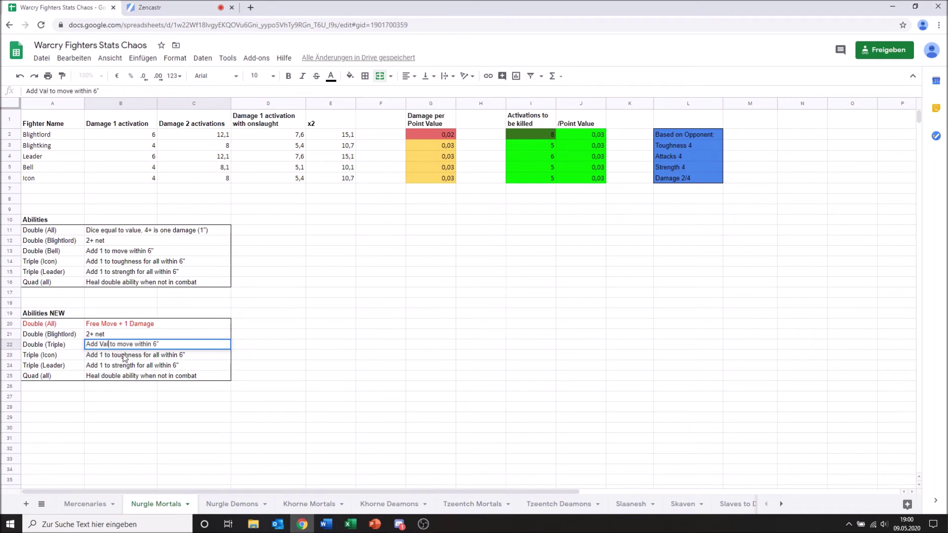
type("ue")
left_click(302, 337)
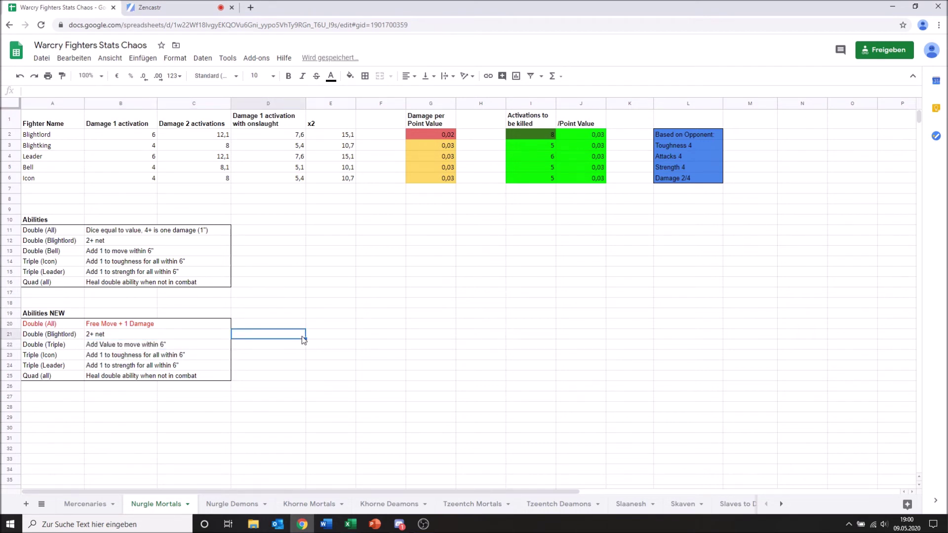
- Color the label and effect text of the new Double (Triple) ability red
left_click_drag(69, 349, 109, 347)
left_click(331, 75)
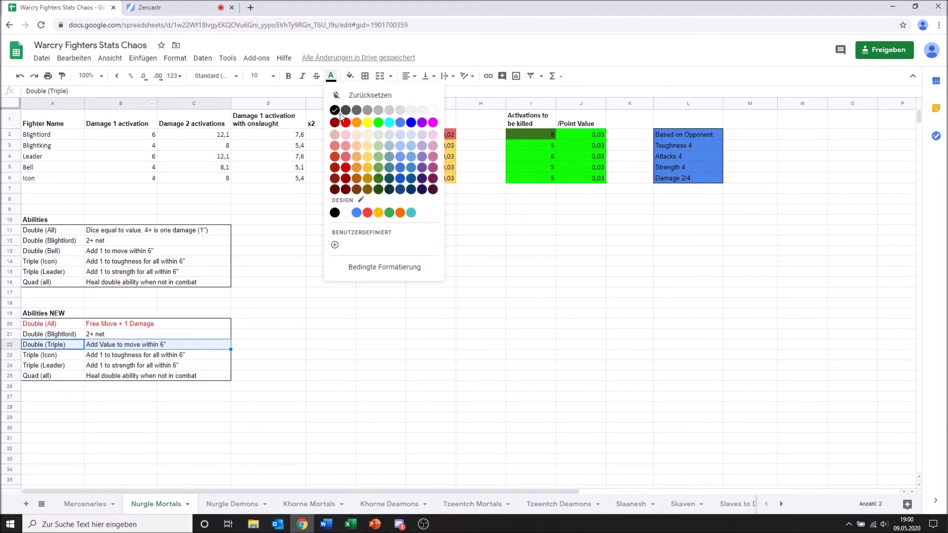
left_click(344, 130)
left_click(286, 273)
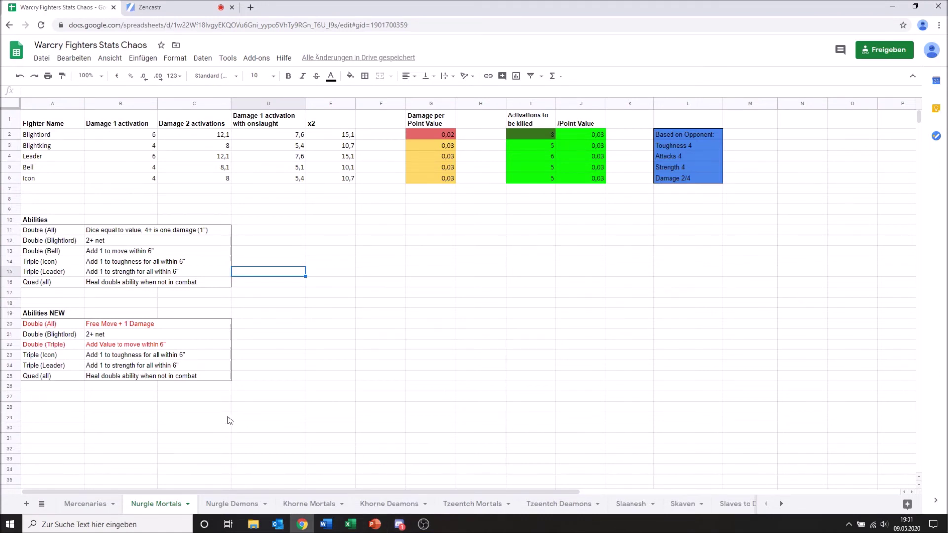
- Relabel Triple (Icon) under Abilities NEW as Triple (Double)
left_click(179, 360)
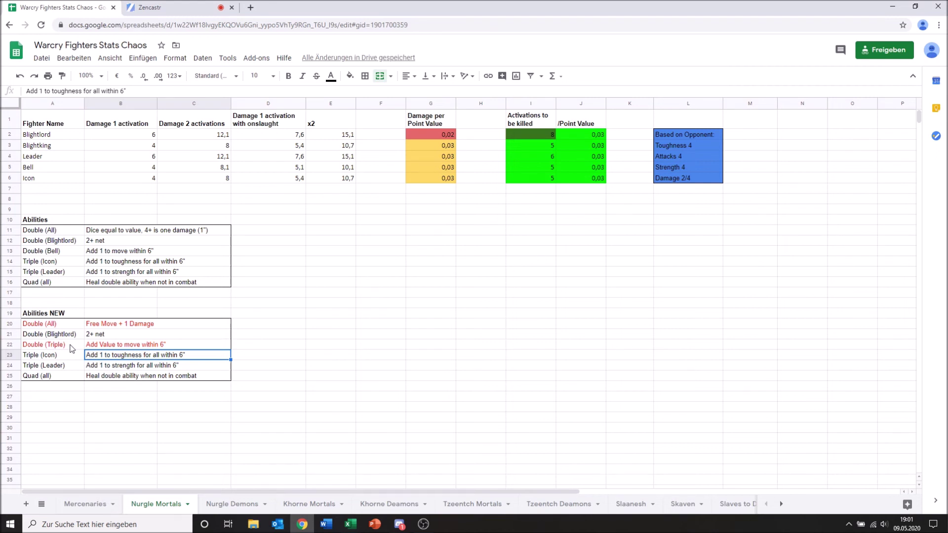
double_click(51, 355)
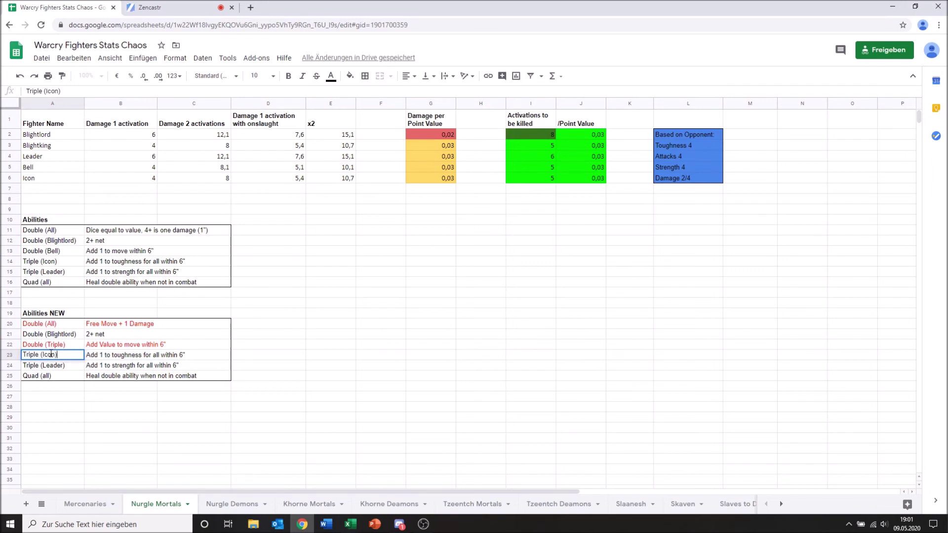
key("BackSpace")
key("BackSpace")
key("BackSpace")
key("BackSpace")
type("Double")
left_click(263, 351)
- Color the new Triple (Double) ability label red
left_click(53, 358)
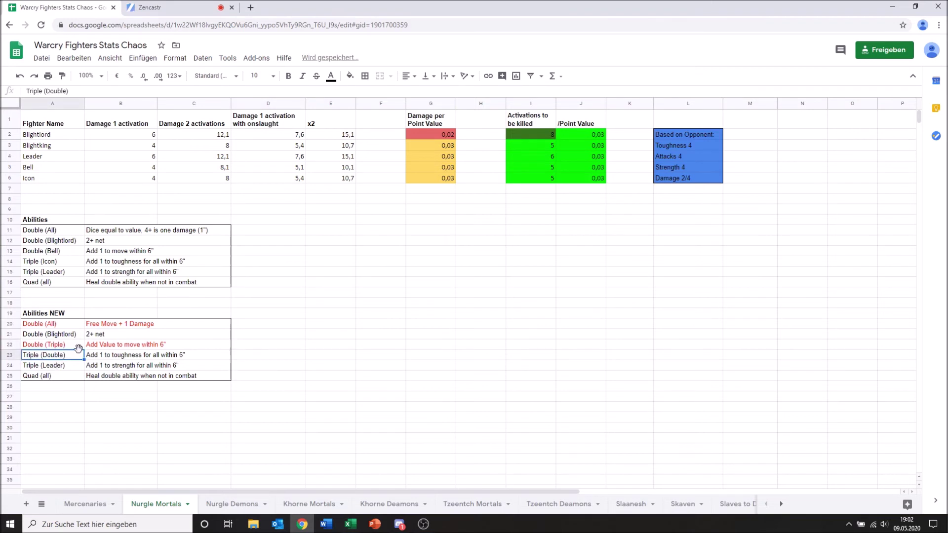
left_click(331, 76)
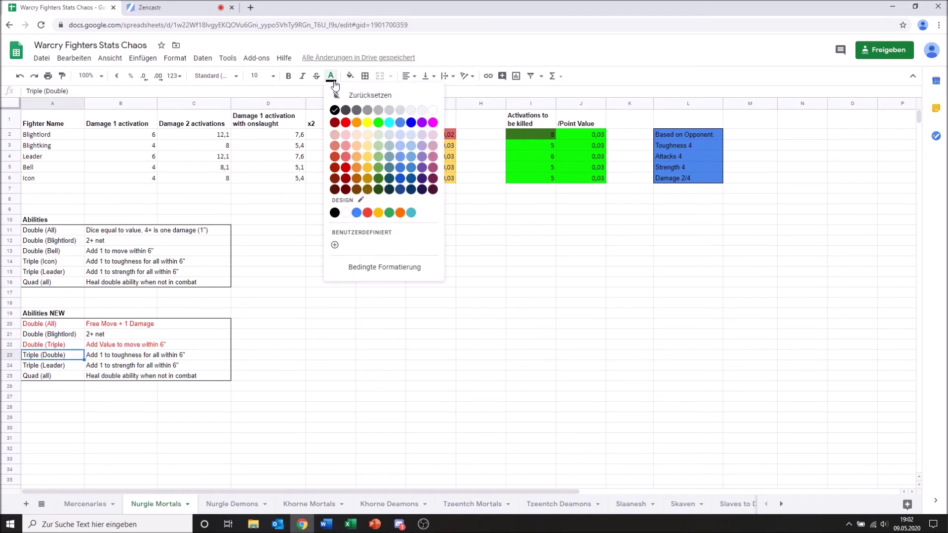
left_click(349, 122)
left_click(282, 362)
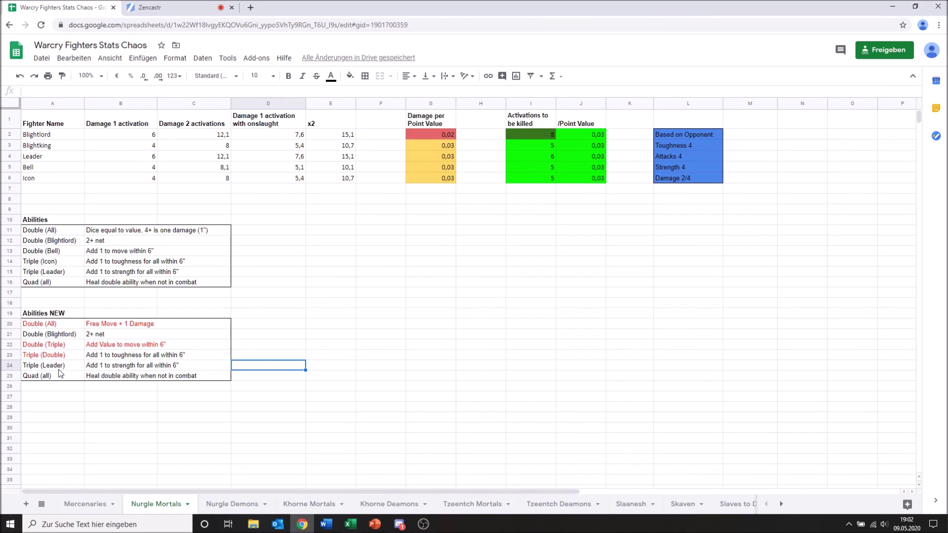
- Change the effect of Triple (Leader) under Abilities NEW to "All hit on 3s for all within 6""
left_click_drag(69, 371, 104, 368)
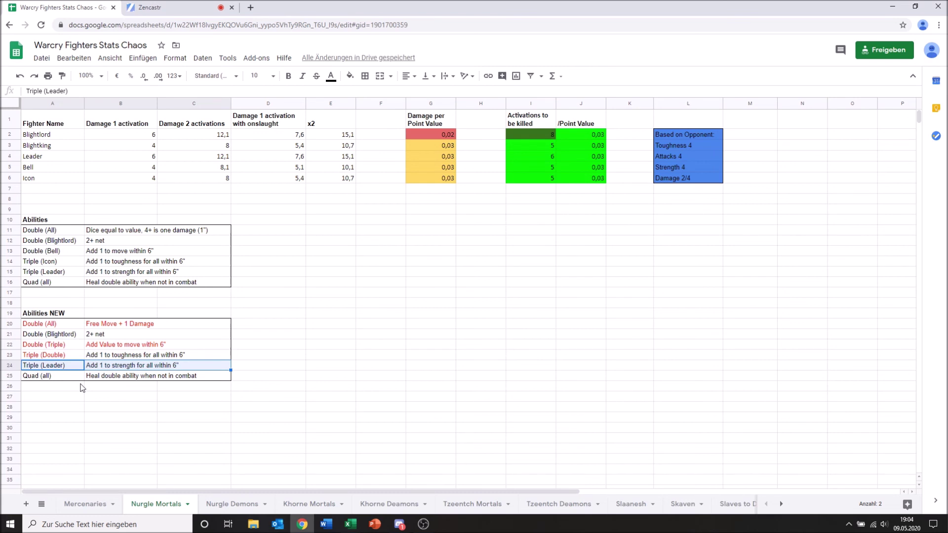
left_click(101, 368)
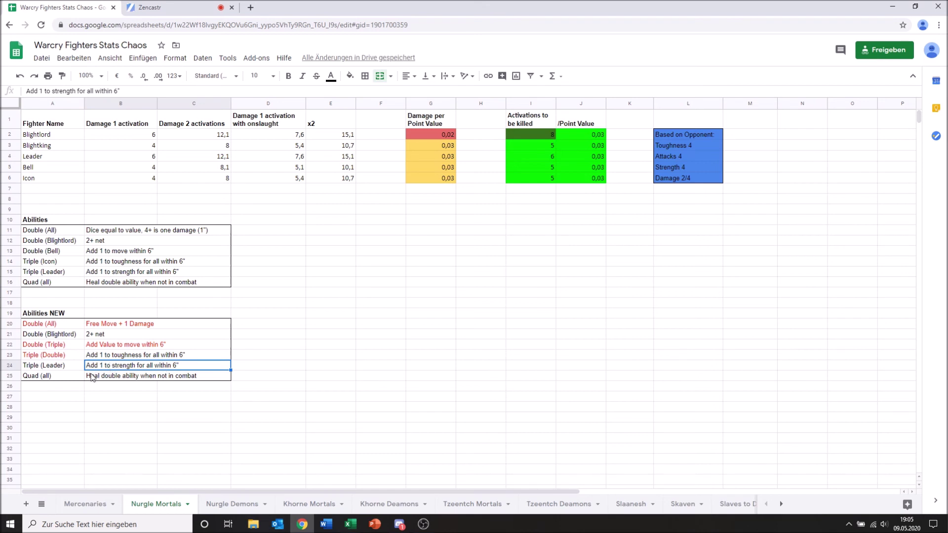
double_click(88, 368)
key("ctrl+a")
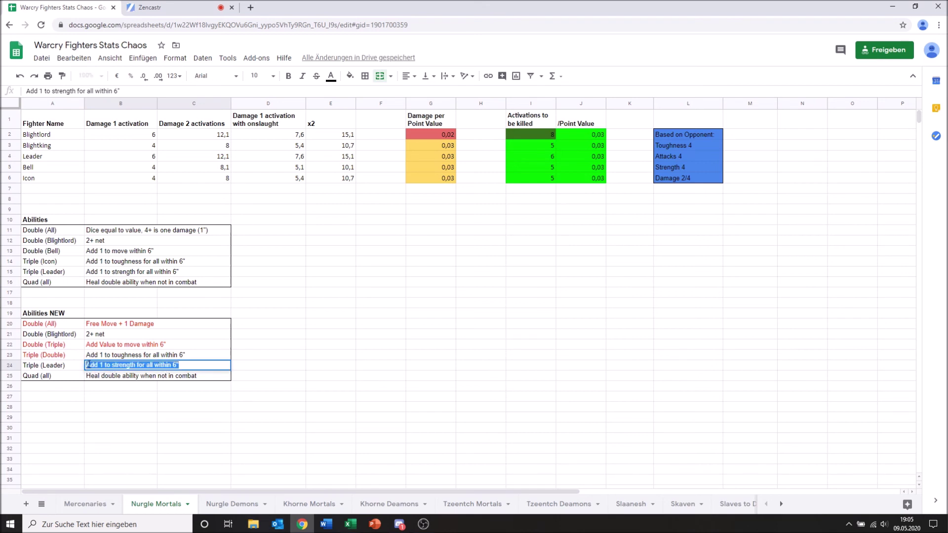
left_click(88, 365)
left_click_drag(87, 365, 137, 374)
type("All hit")
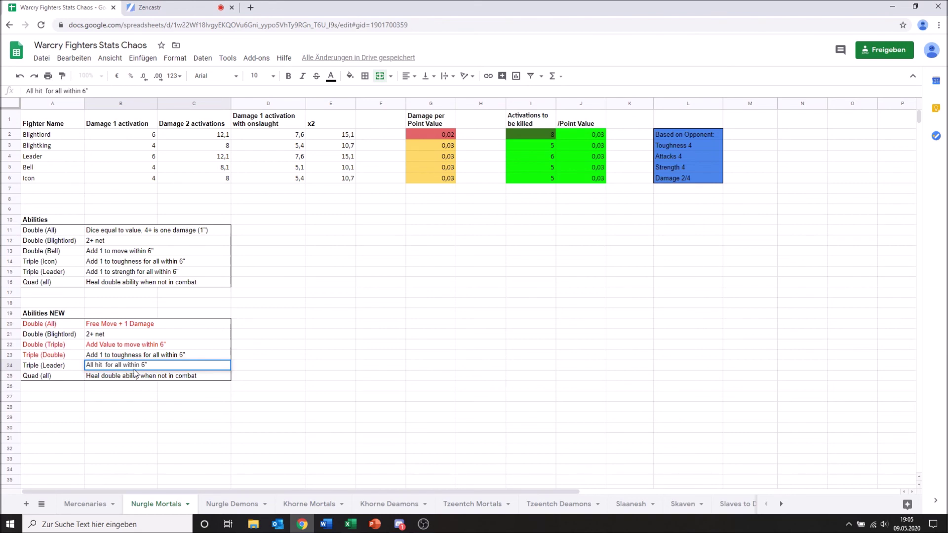
type(" on 3s")
left_click(235, 387)
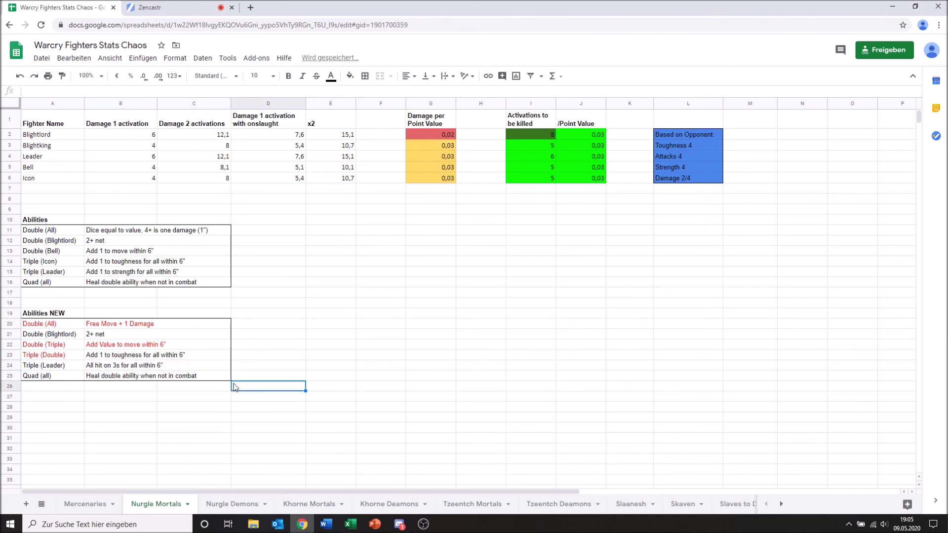
- Color the effect text of the Triple (Leader) ability under Abilities NEW red
left_click(81, 366)
left_click(92, 366)
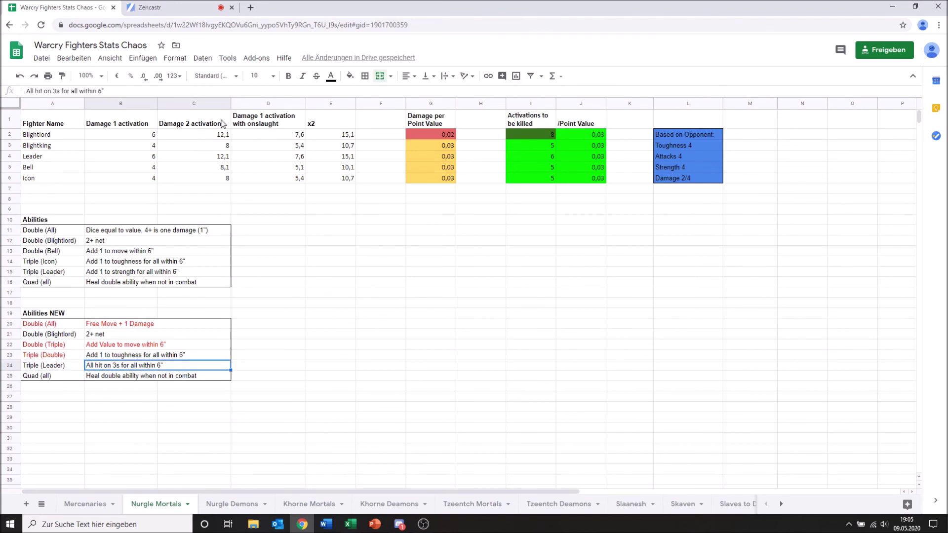
left_click(331, 78)
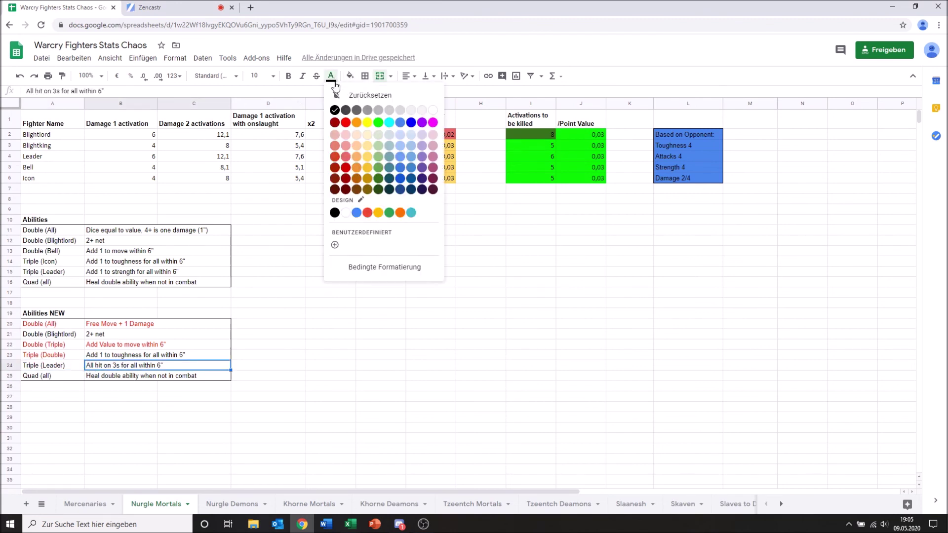
left_click(347, 124)
left_click(265, 368)
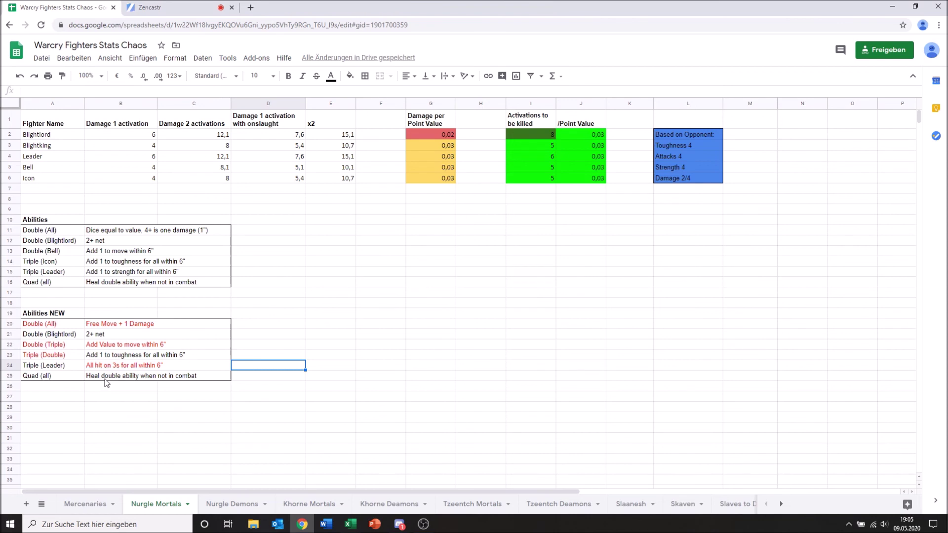
- Review the Quad (all) and Double (Triple) entries under Abilities NEW
left_click(105, 378)
left_click(77, 378)
left_click(114, 390)
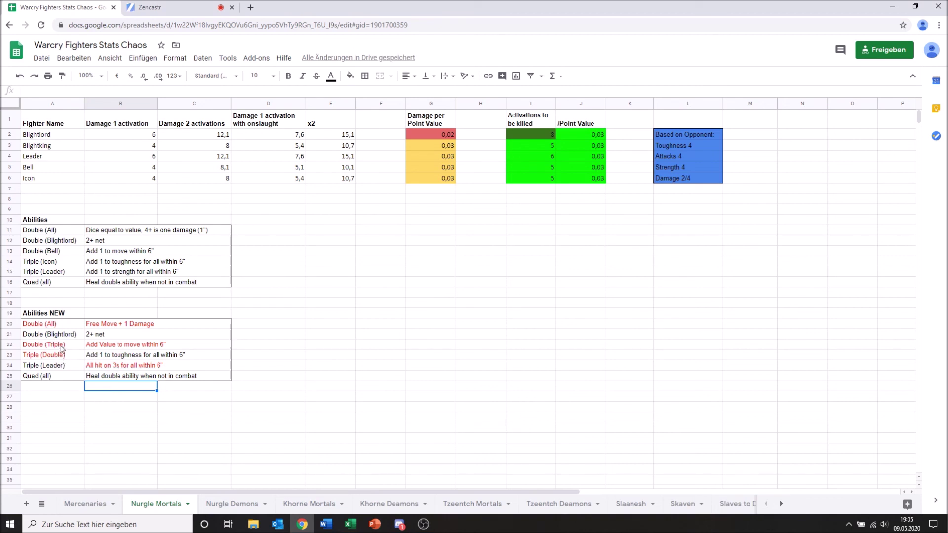
left_click_drag(83, 349, 134, 347)
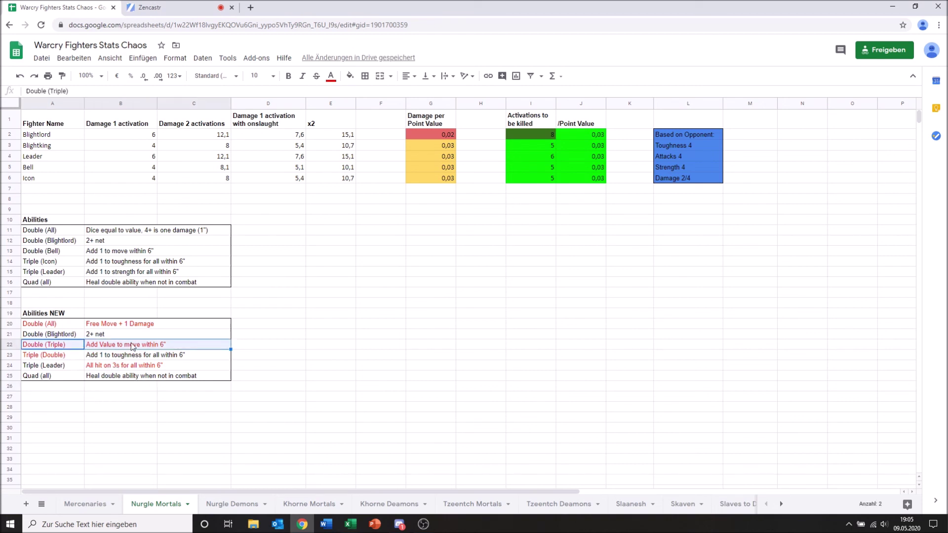
left_click(83, 389)
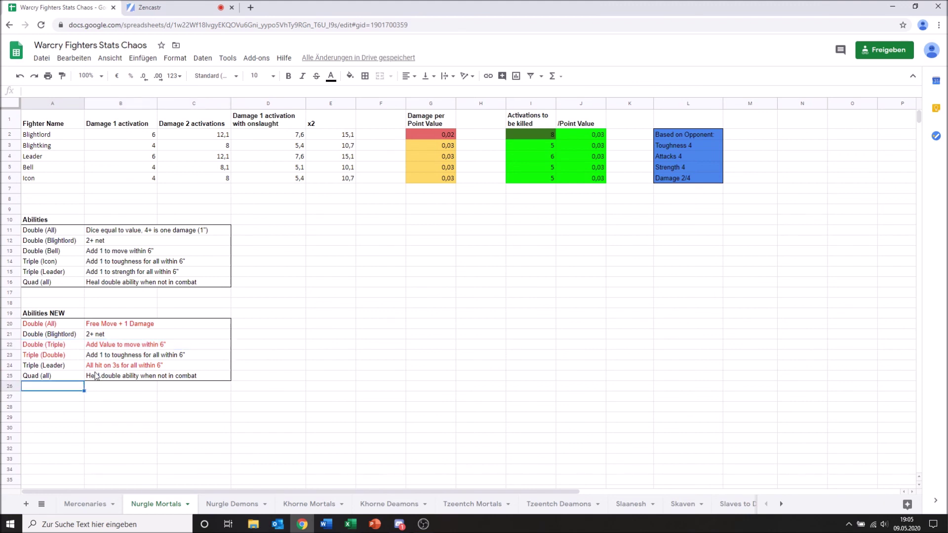
left_click(98, 379)
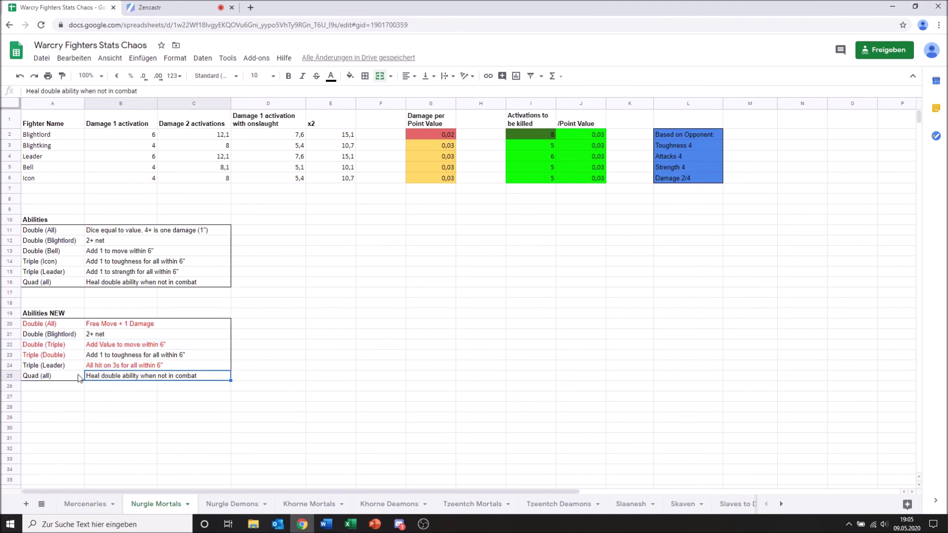
left_click_drag(78, 378, 108, 385)
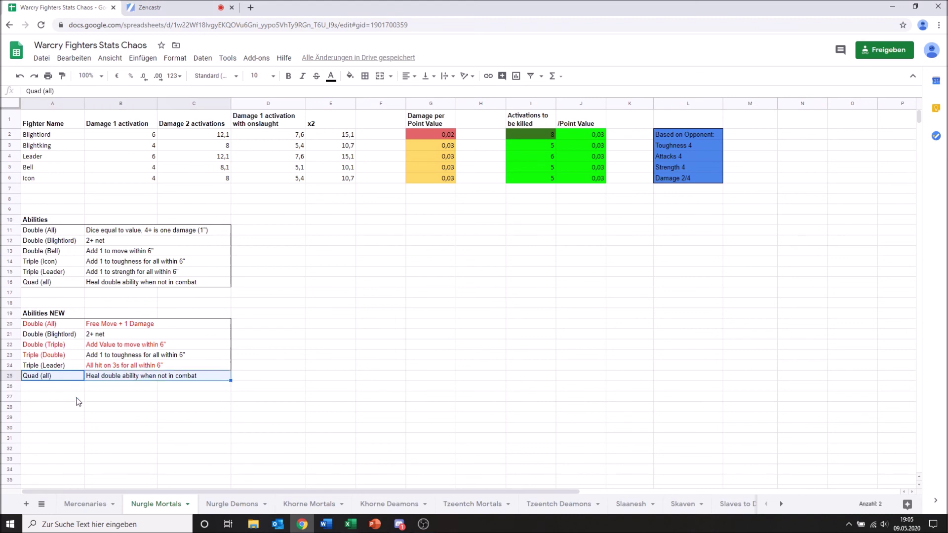
left_click(153, 397)
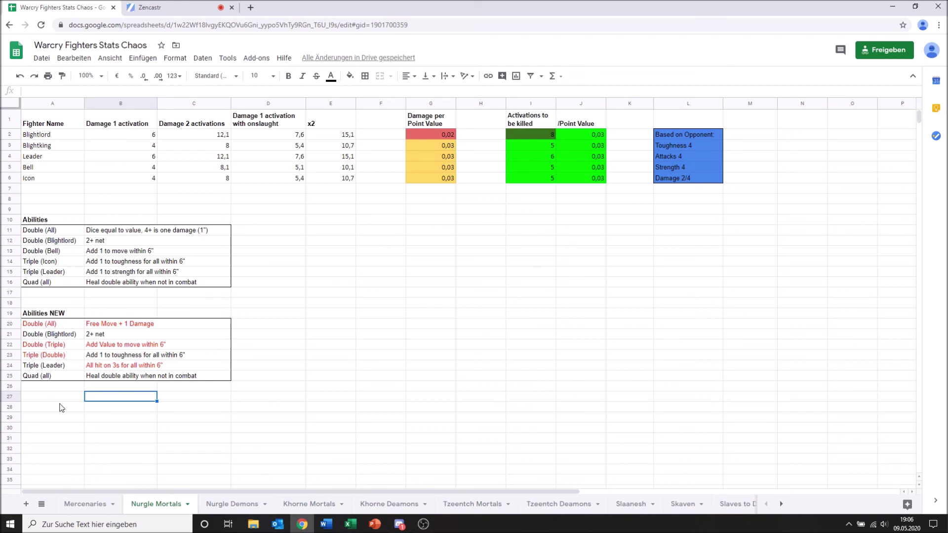
mouse_move(398, 517)
left_click_drag(72, 390, 176, 390)
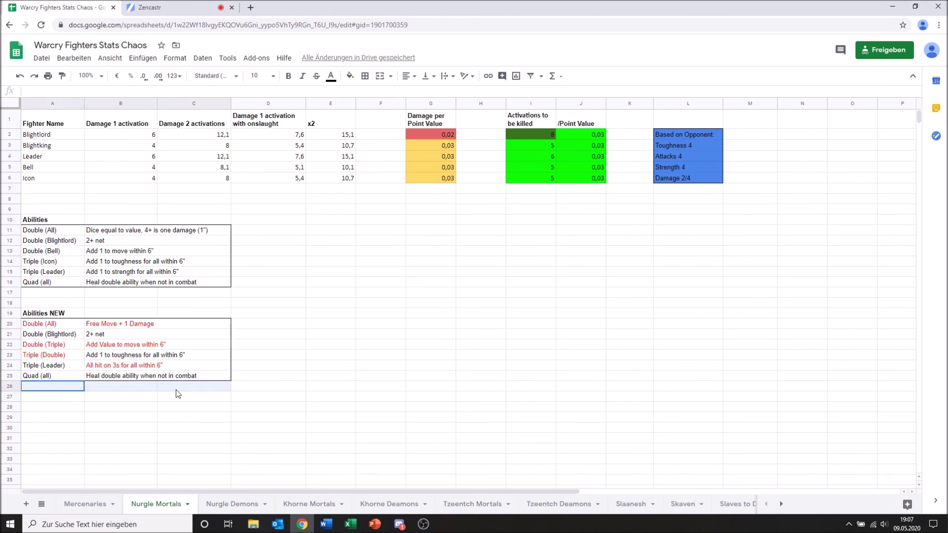
left_click(124, 406)
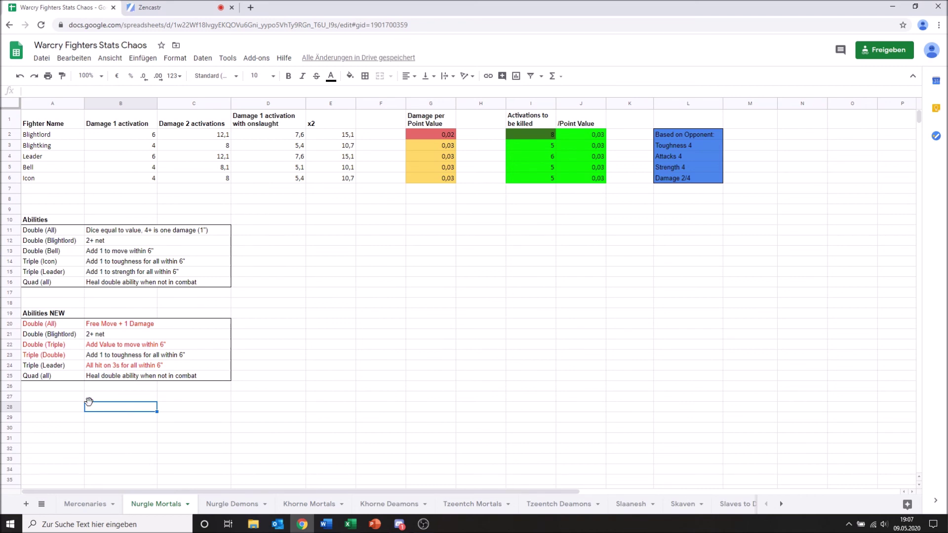
left_click(78, 407)
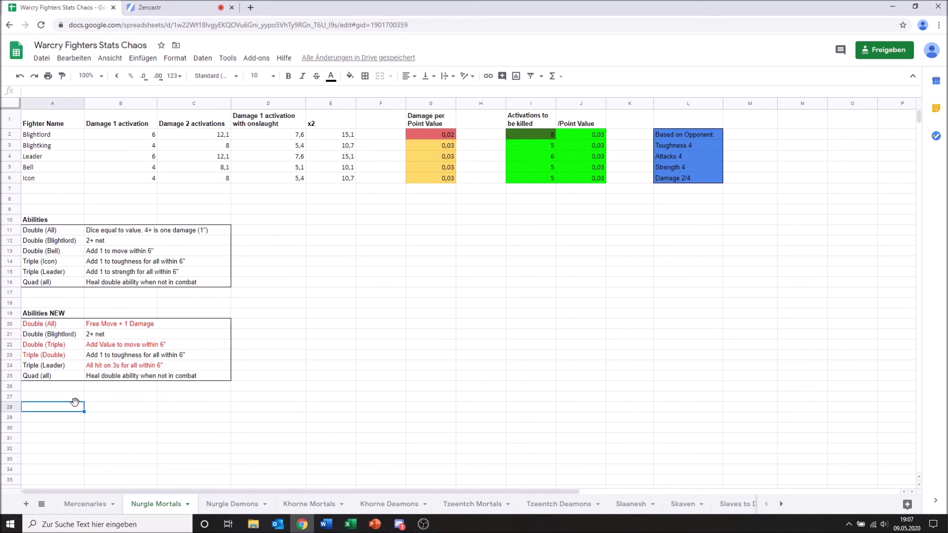
left_click(70, 400)
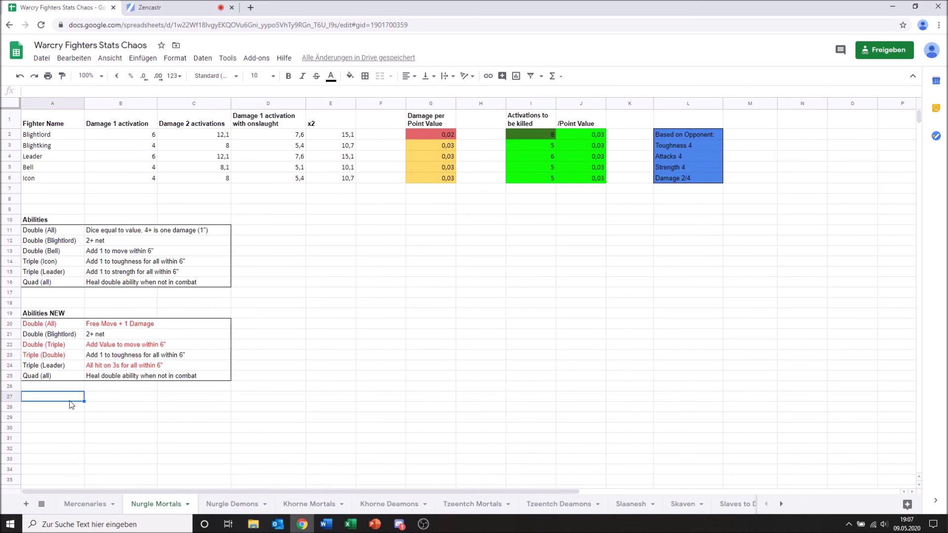